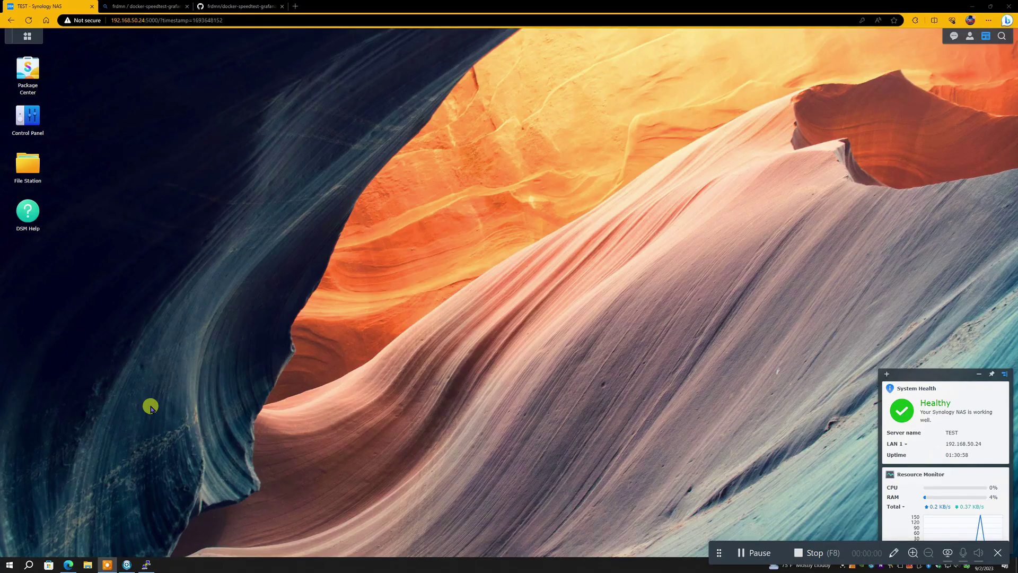
Step: Search Package Center for 'docker' and install Container Manager
click(26, 73)
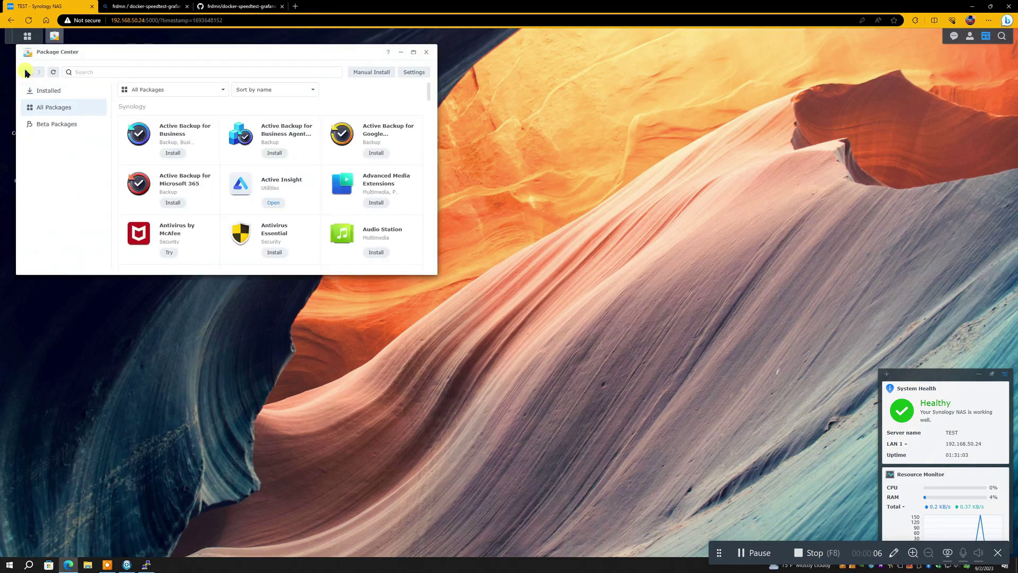
click(125, 71)
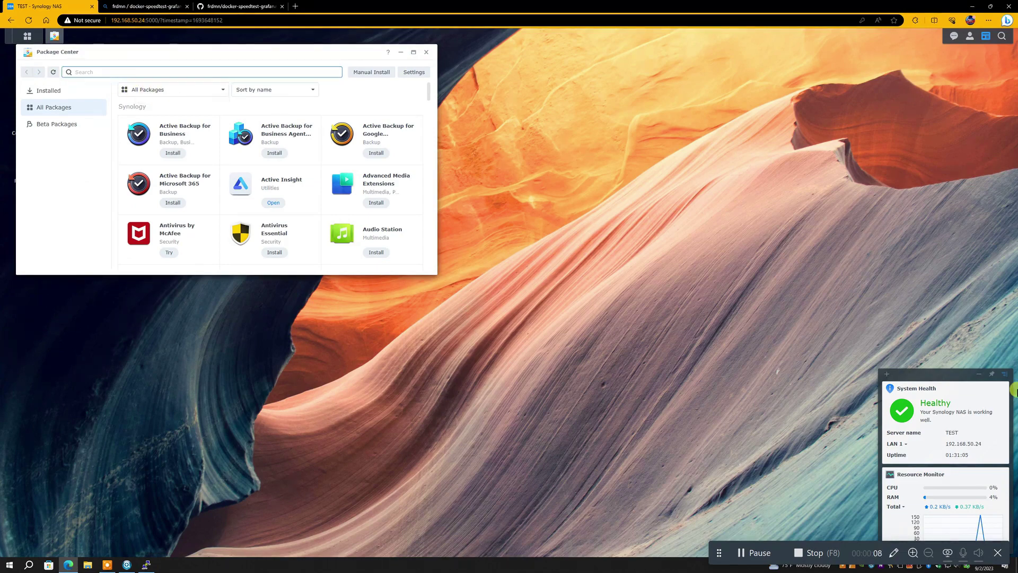
text(docker)
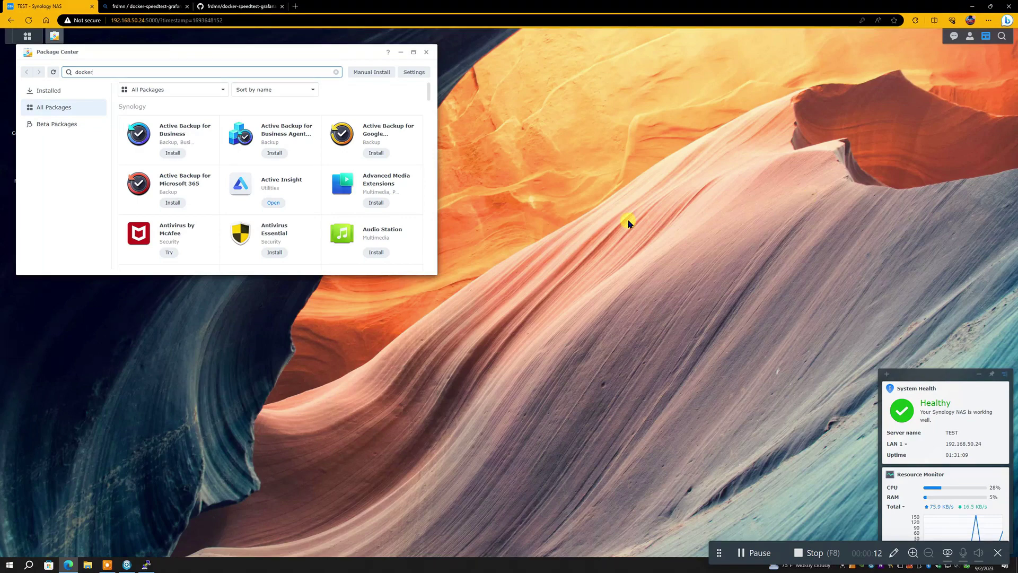
key(Return)
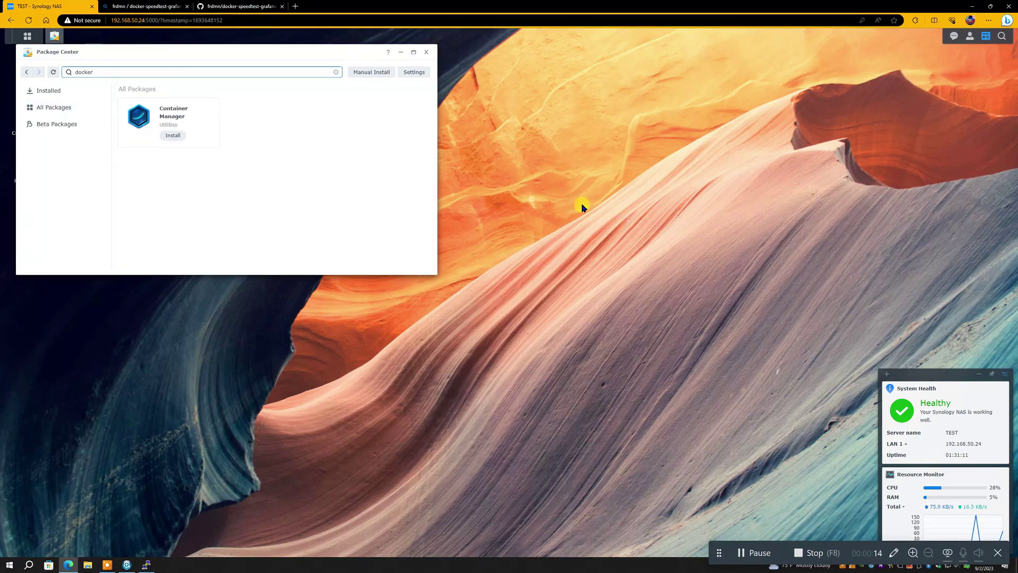
click(173, 135)
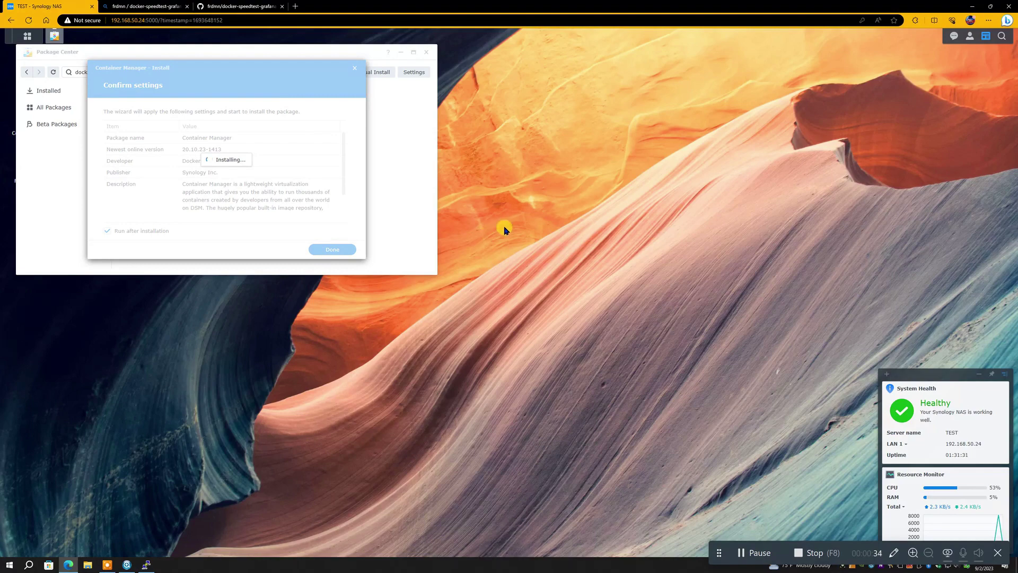
click(187, 6)
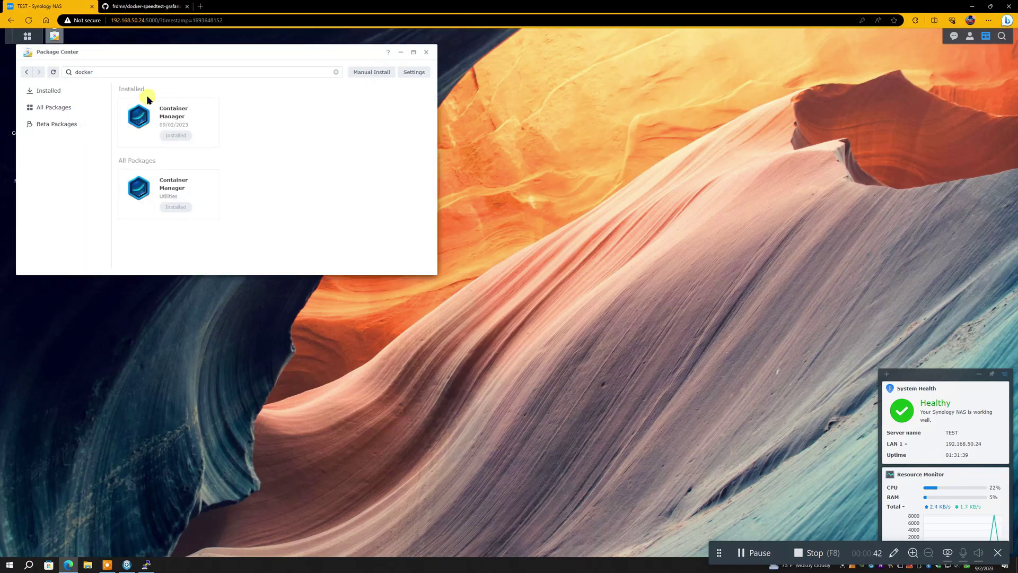
Step: Search the catalogue for 'g' and install the Git Server package
drag(103, 72, 71, 72)
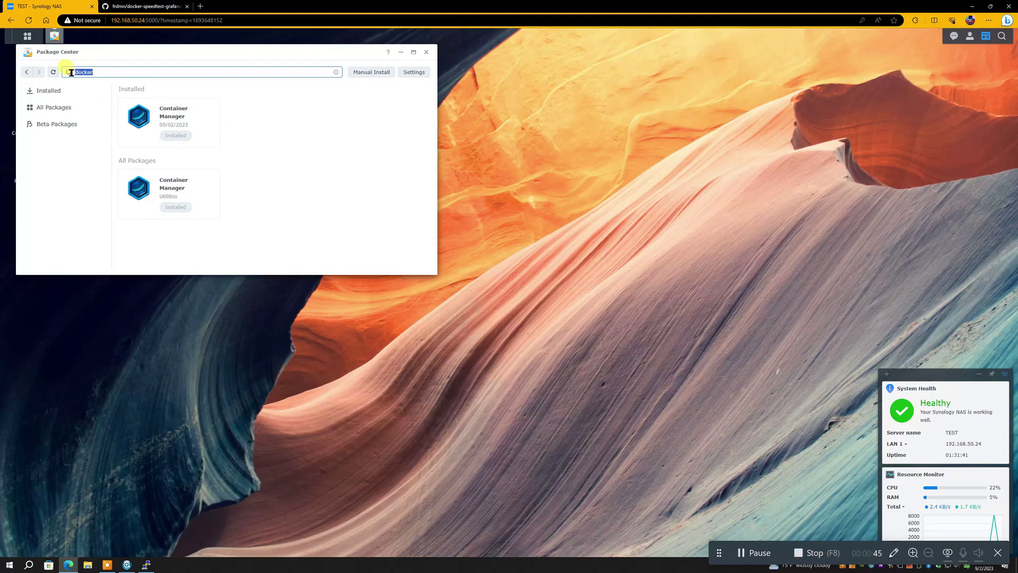
text(git)
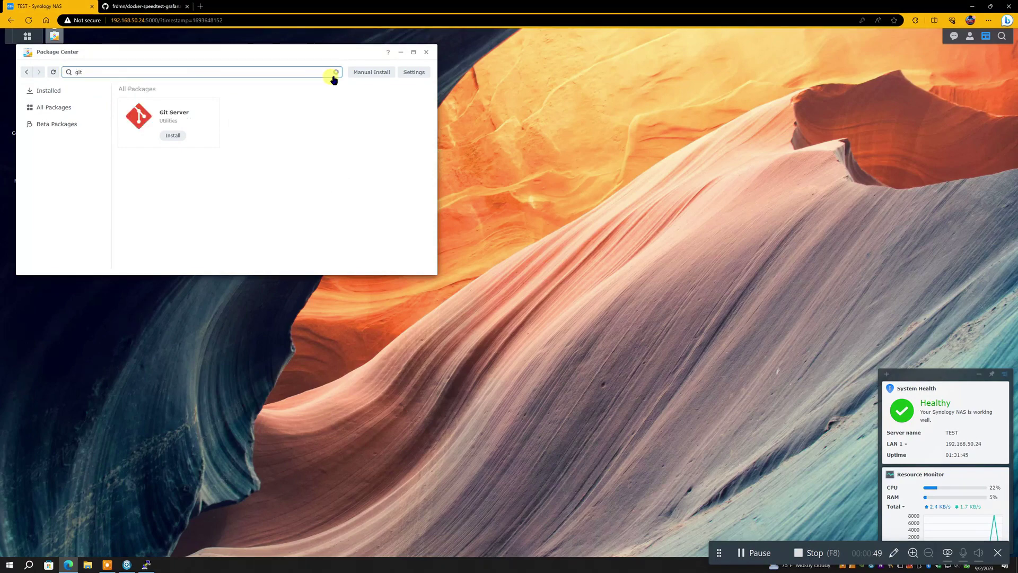
click(173, 135)
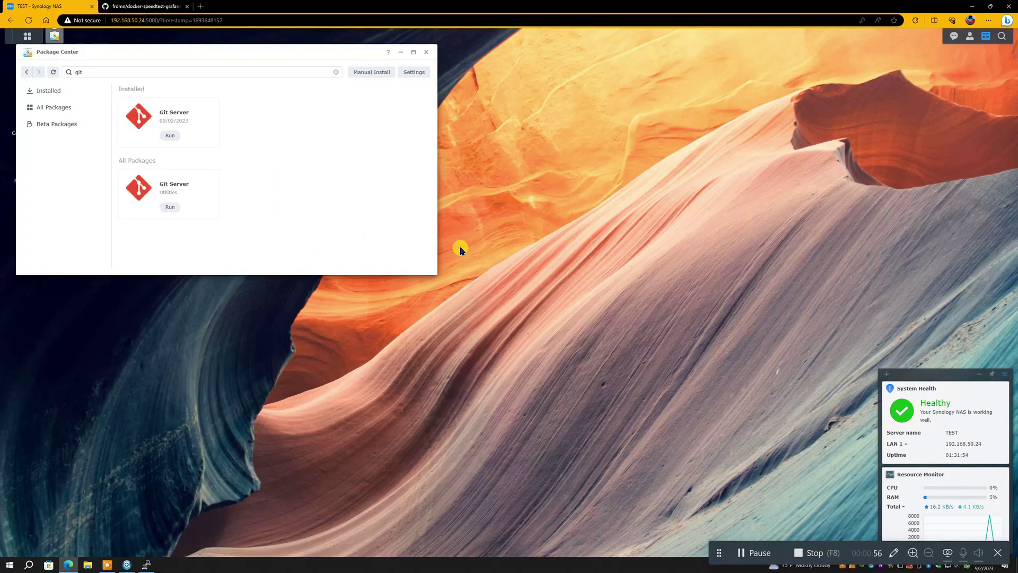
click(426, 52)
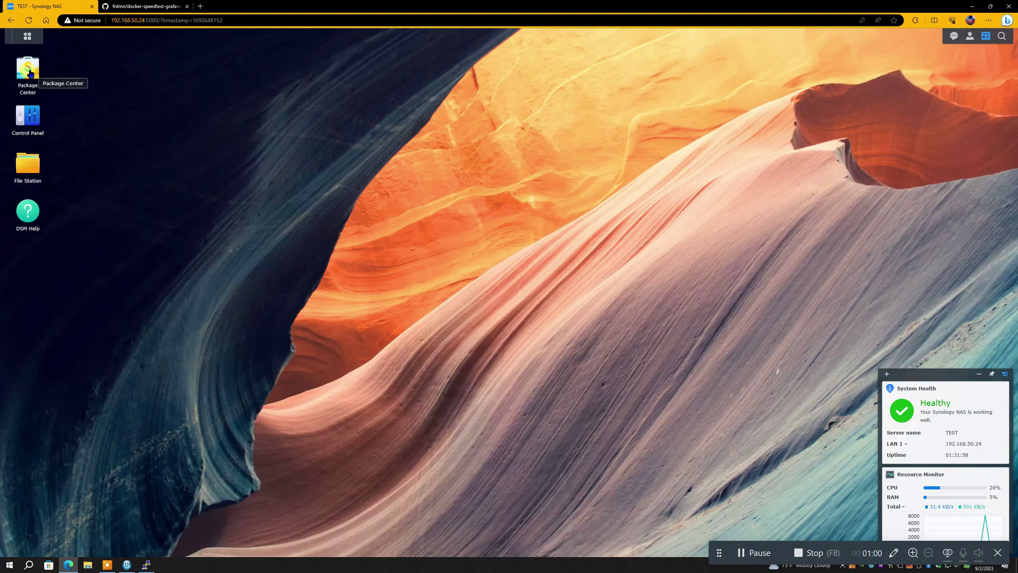
Step: Search Package Center for 'text' and install Text Editor with default settings
click(29, 73)
click(103, 70)
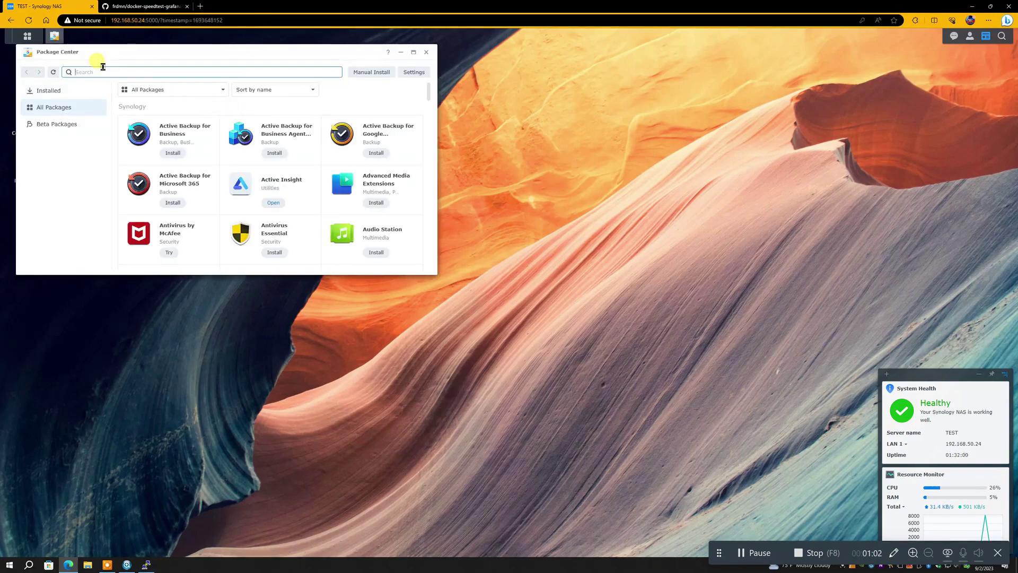
text(text)
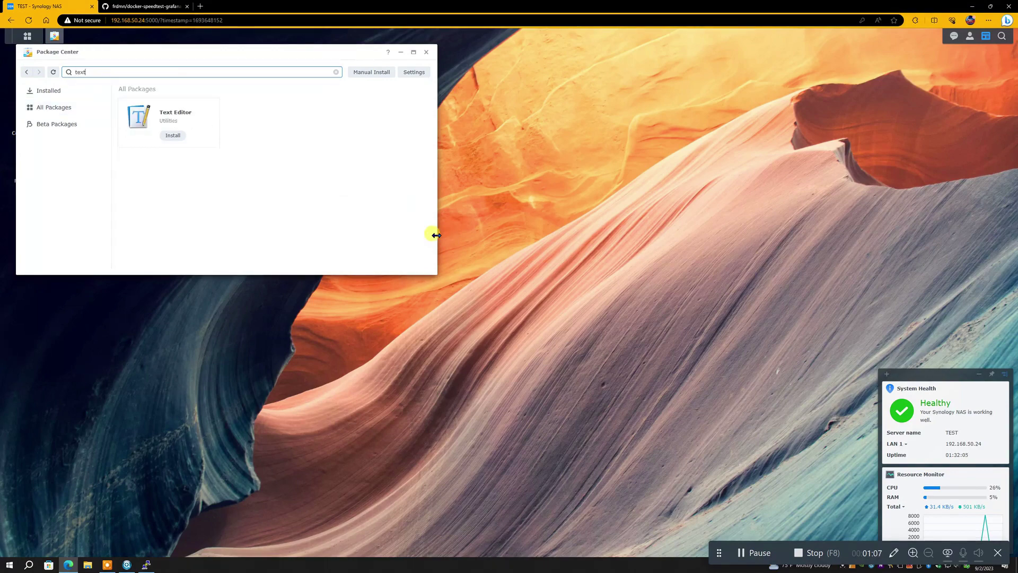
click(176, 139)
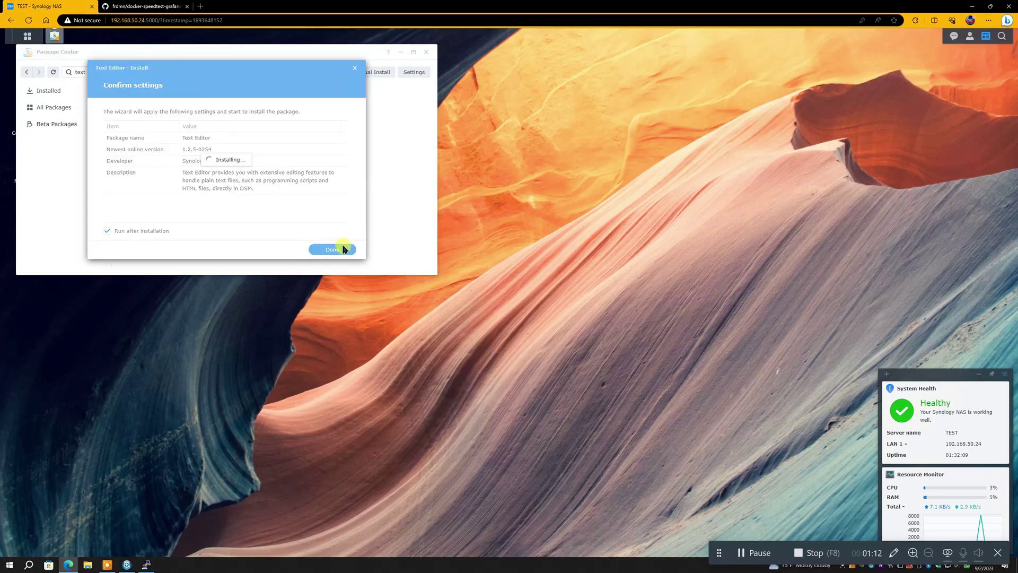
click(343, 249)
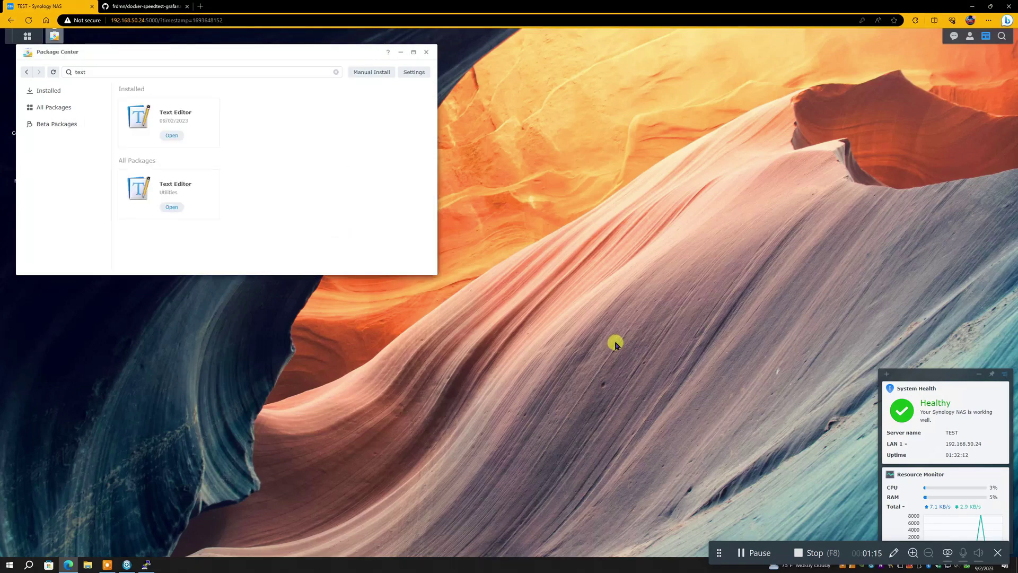
Step: Add Container Manager and Text Editor shortcuts to the desktop from the Main Menu
click(424, 52)
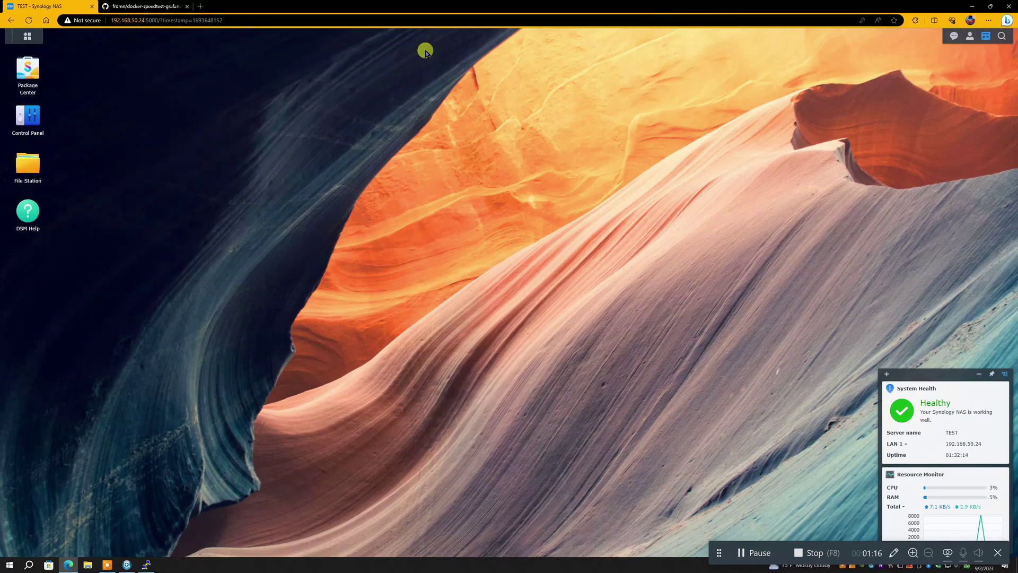
click(27, 35)
drag(613, 166, 614, 167)
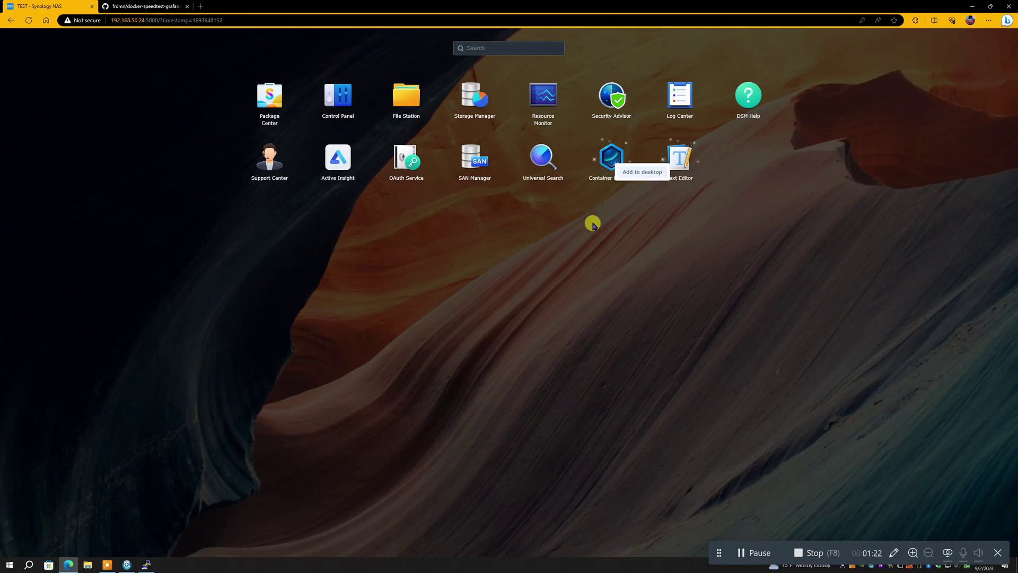
right_click(681, 167)
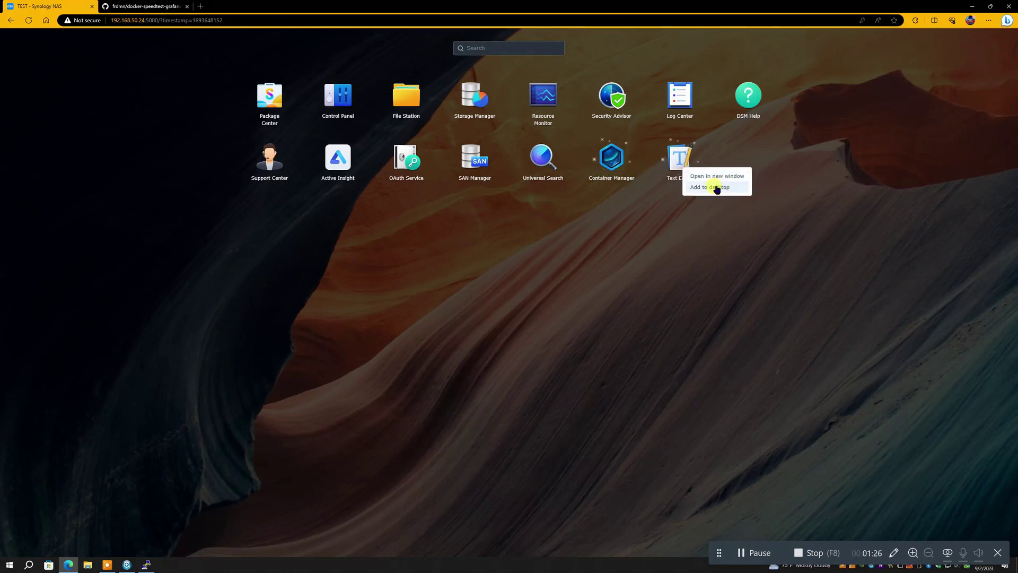
click(716, 187)
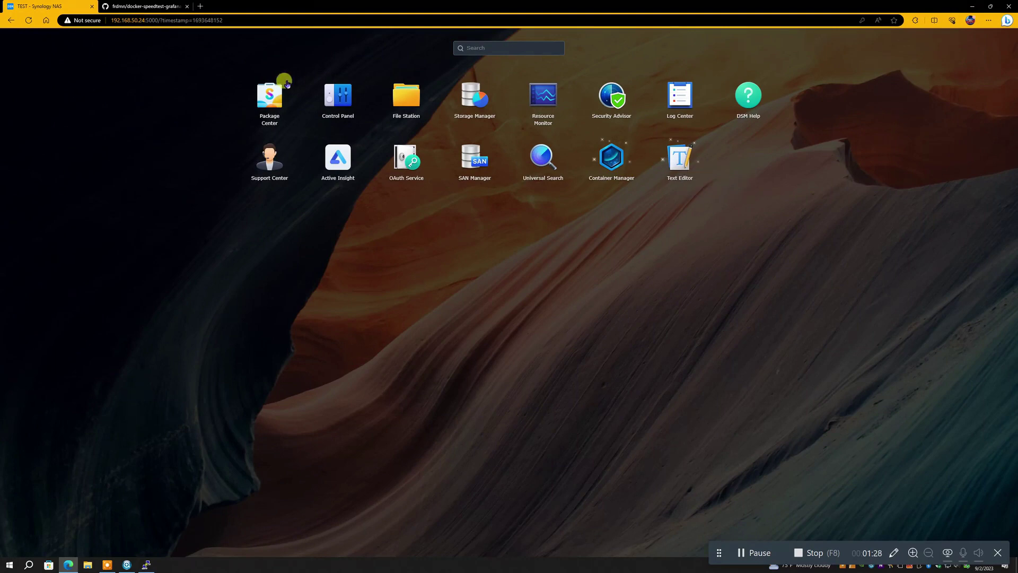
click(345, 97)
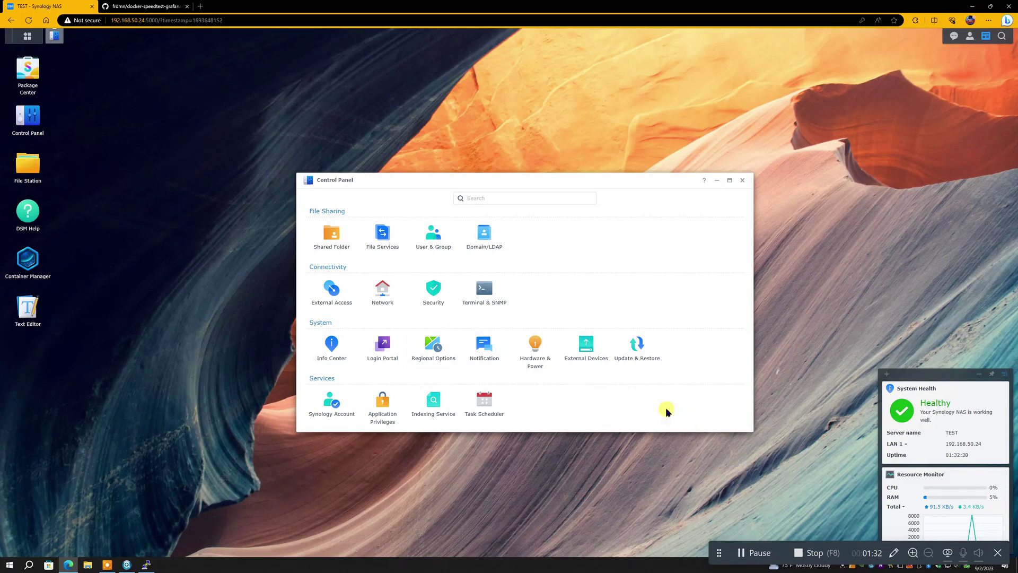
Step: Enable the SSH service on port 22 under Terminal & SNMP and apply it
click(334, 289)
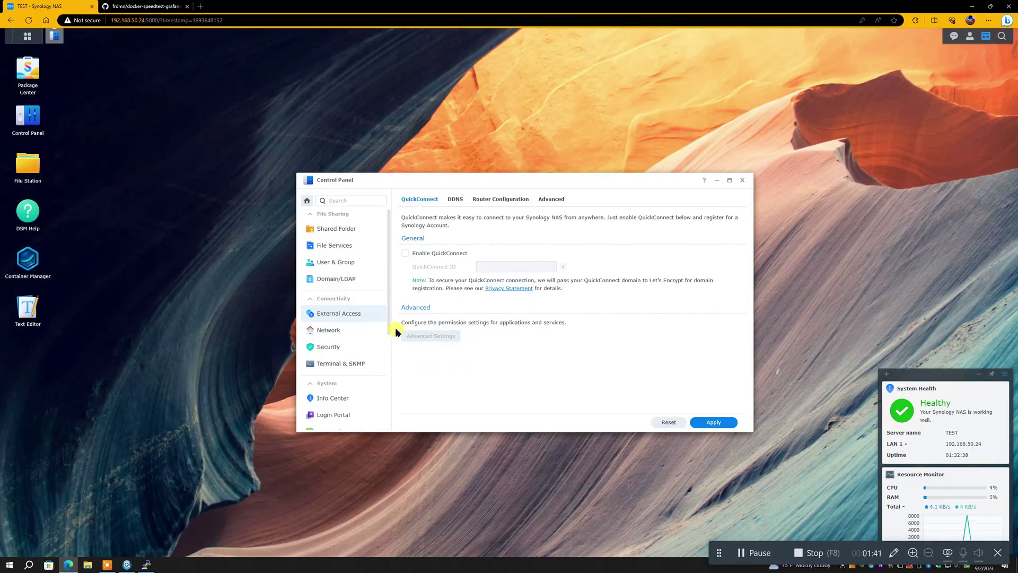
click(338, 364)
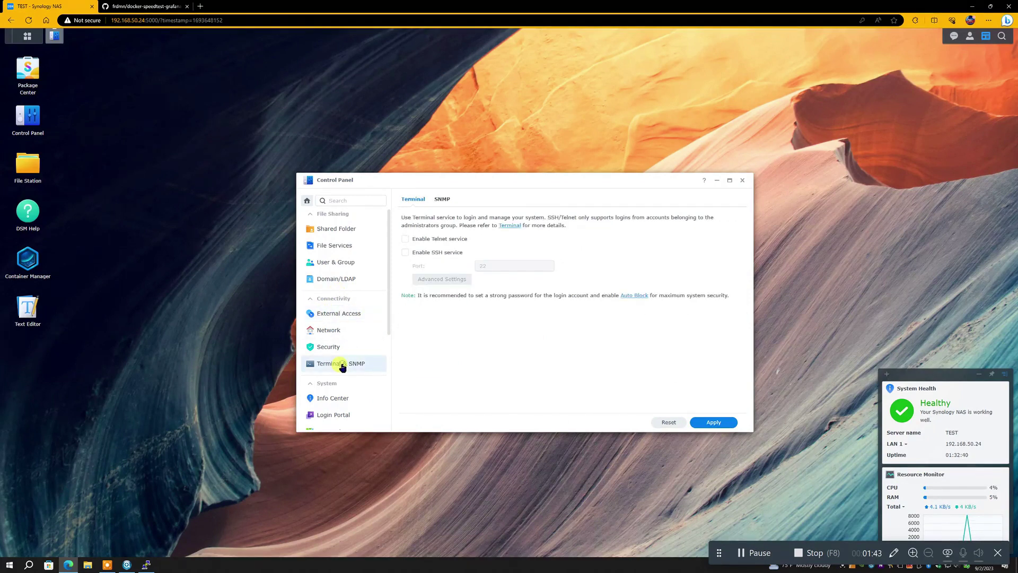
click(406, 253)
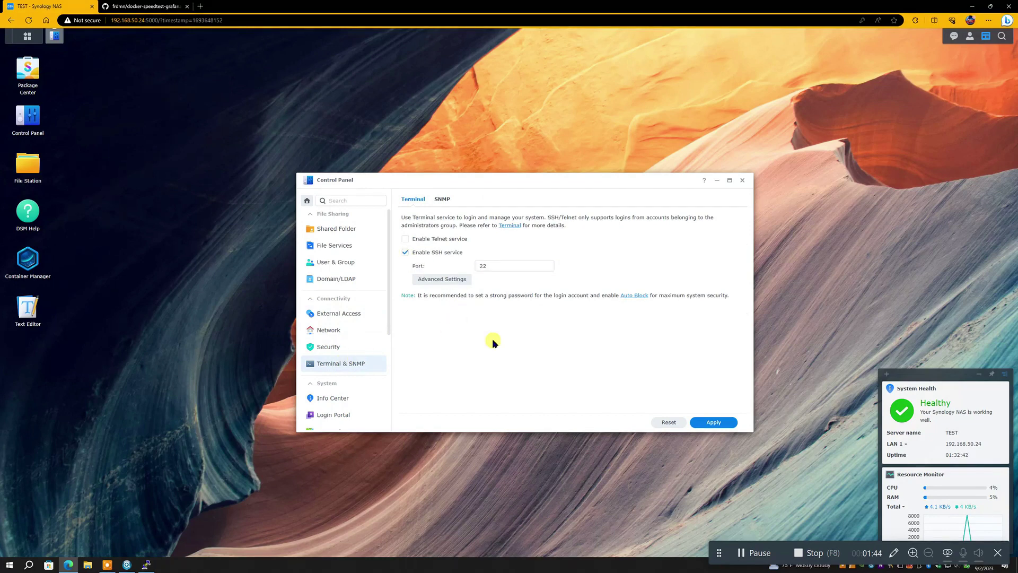
click(721, 424)
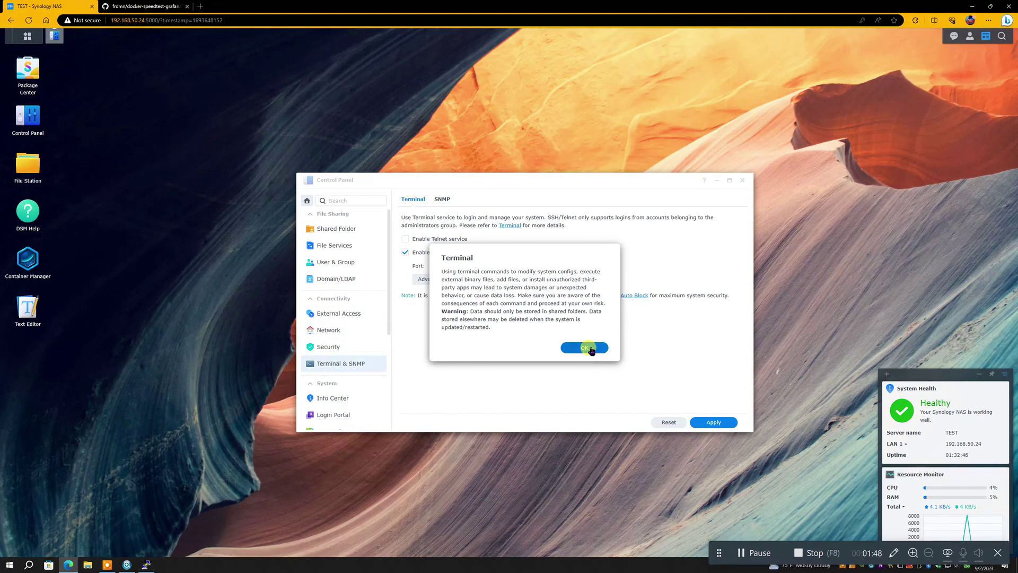
click(591, 349)
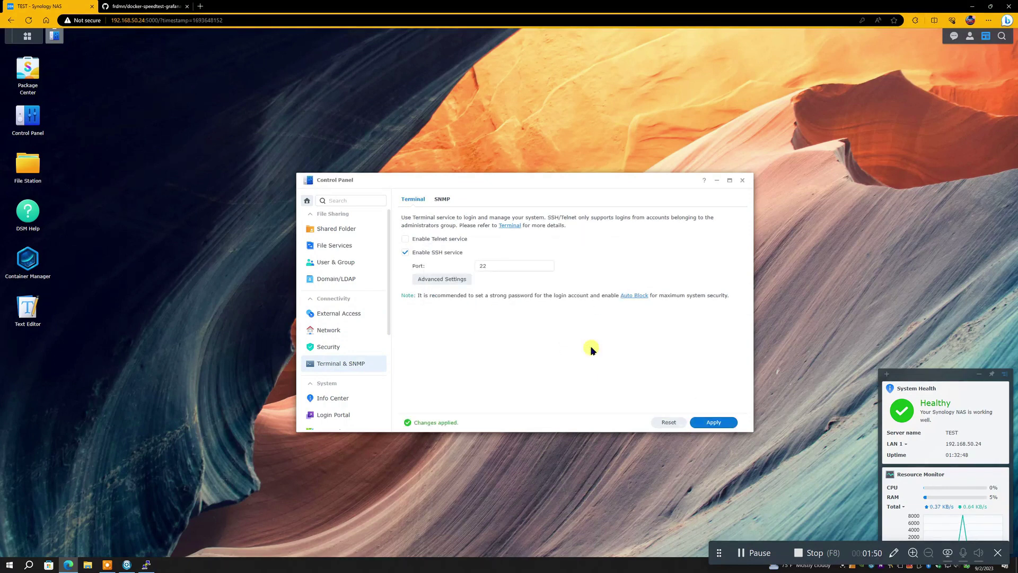
click(145, 565)
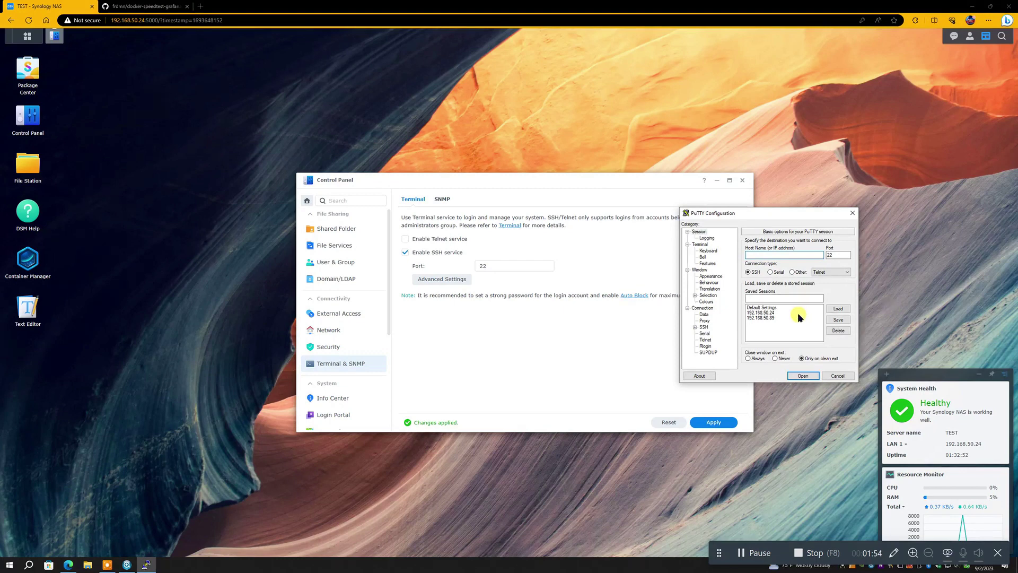
Step: Connect PuTTY to the saved 192.168.50.24 session and accept the NAS host key
click(772, 313)
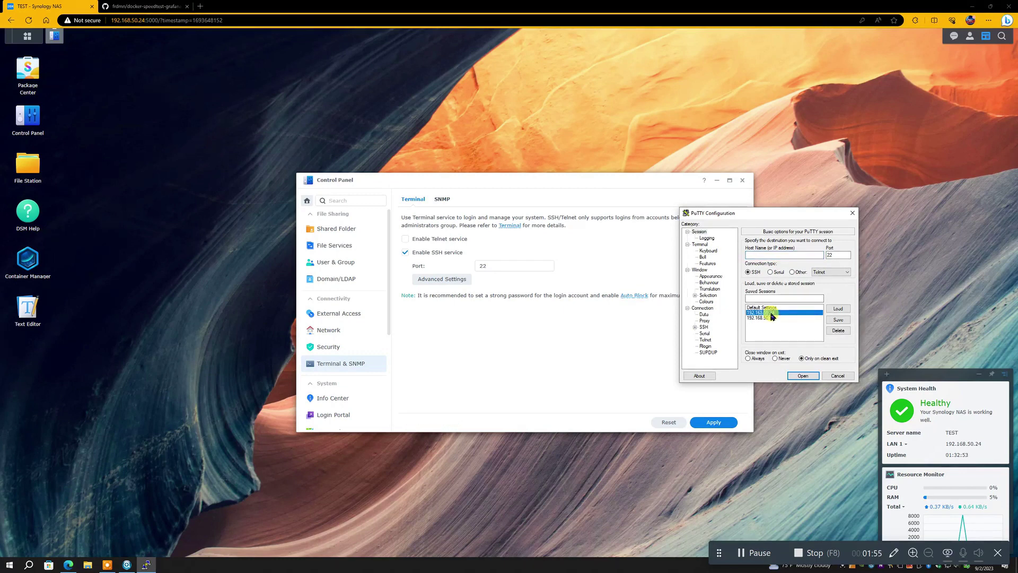
click(838, 310)
click(804, 375)
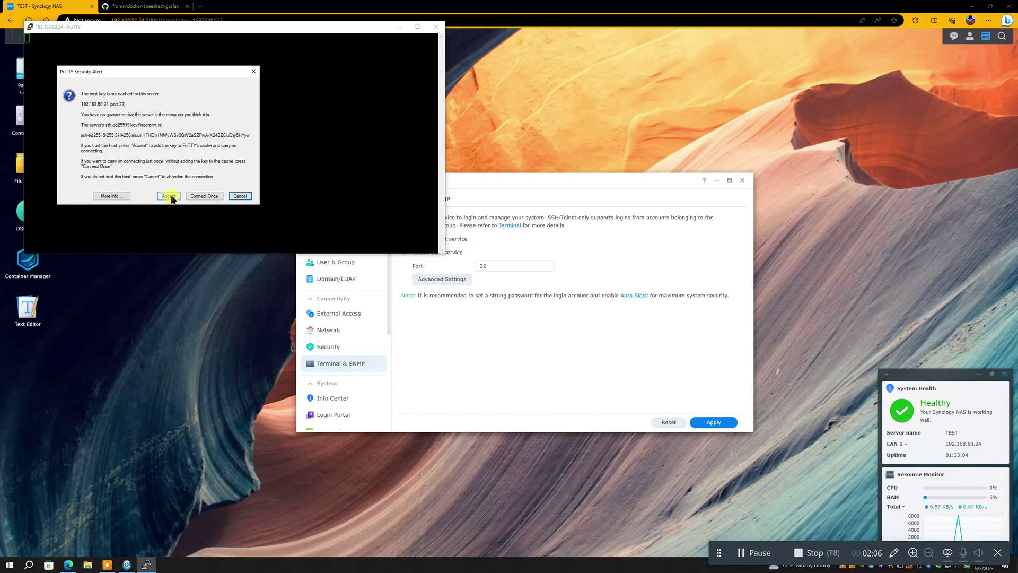
click(169, 196)
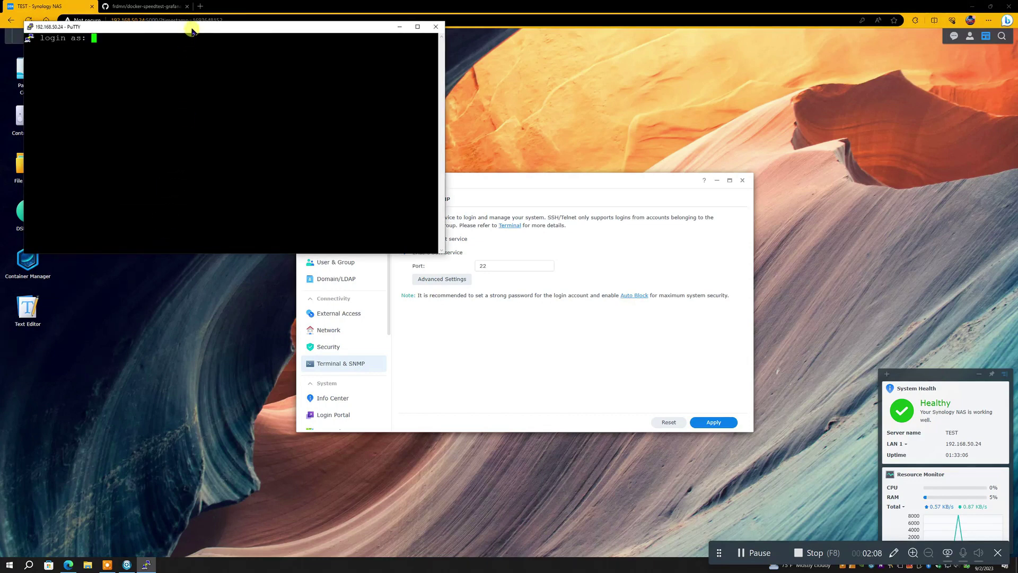
drag(192, 30, 372, 75)
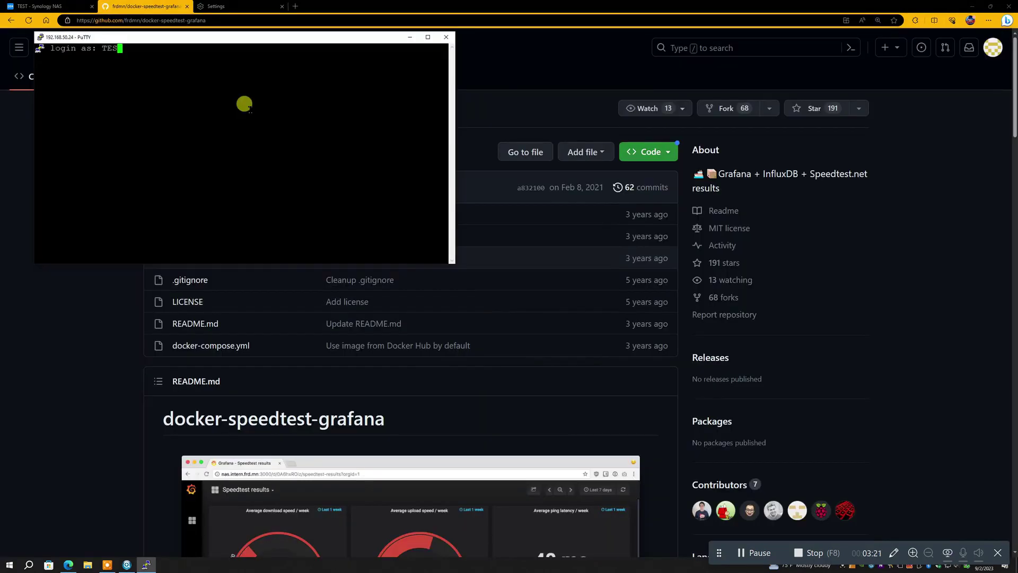
Step: Log in with the admin username and password, then become root with sudo -i
text(TESTspeed)
key(Return)
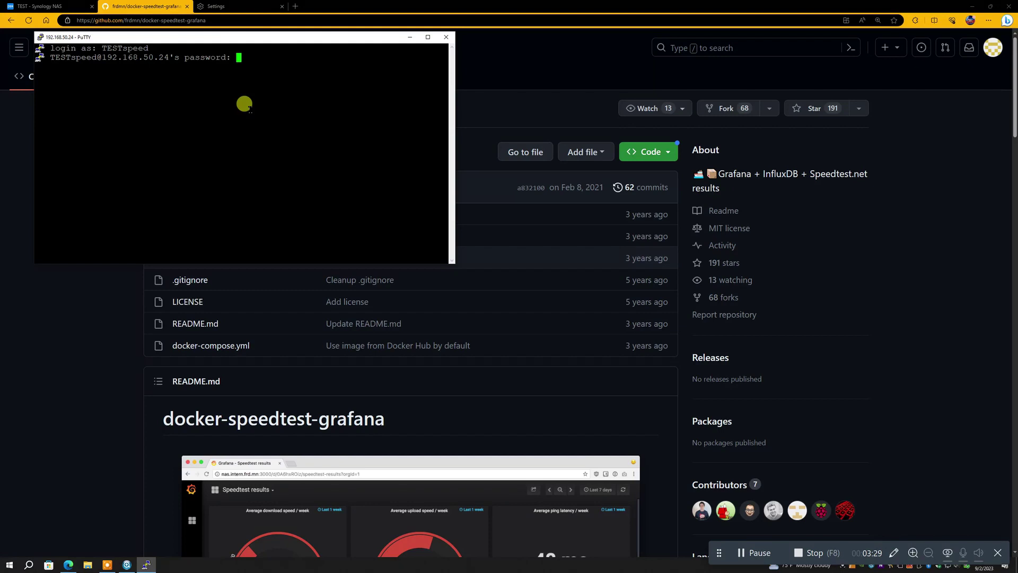
key(Return)
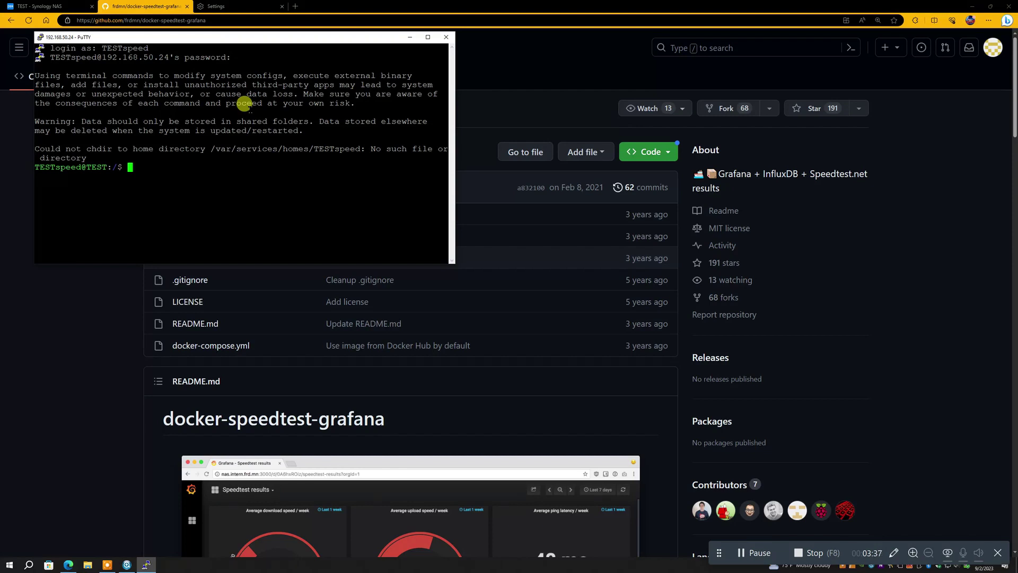
text(sudo -i)
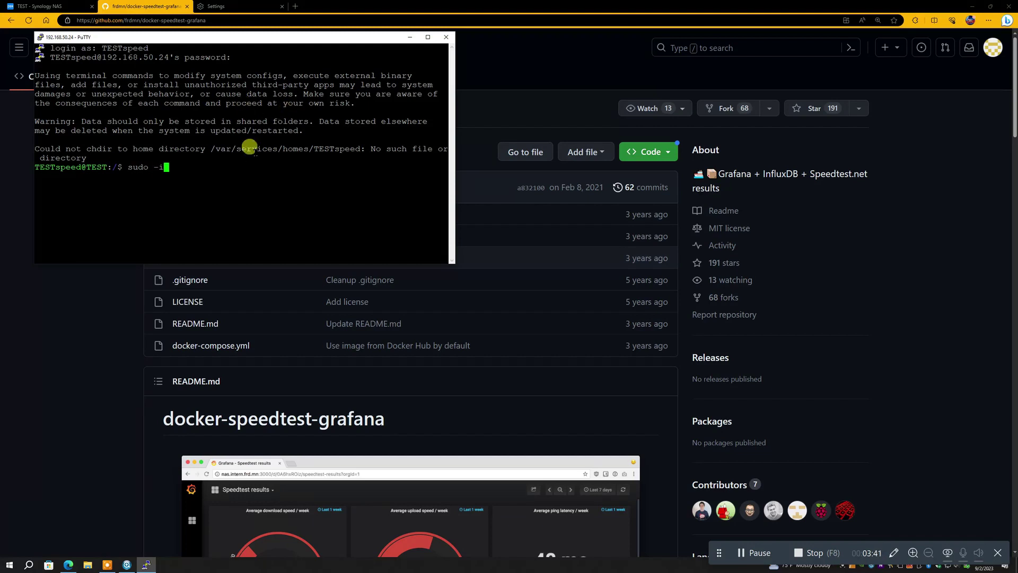
key(Return)
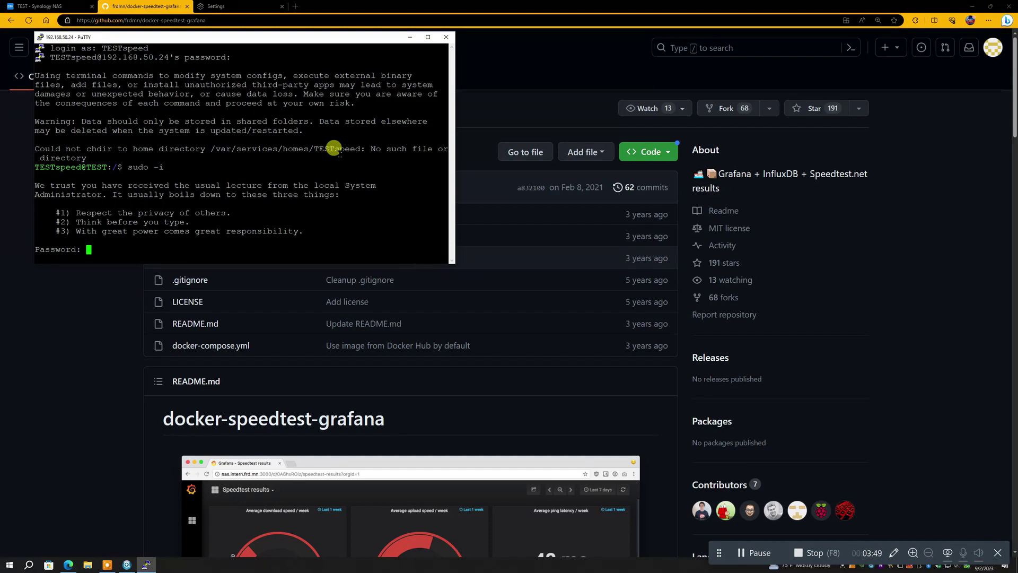
key(Return)
Step: Clear the terminal, change into /volume1 and list its contents with dir
text(clear)
key(Return)
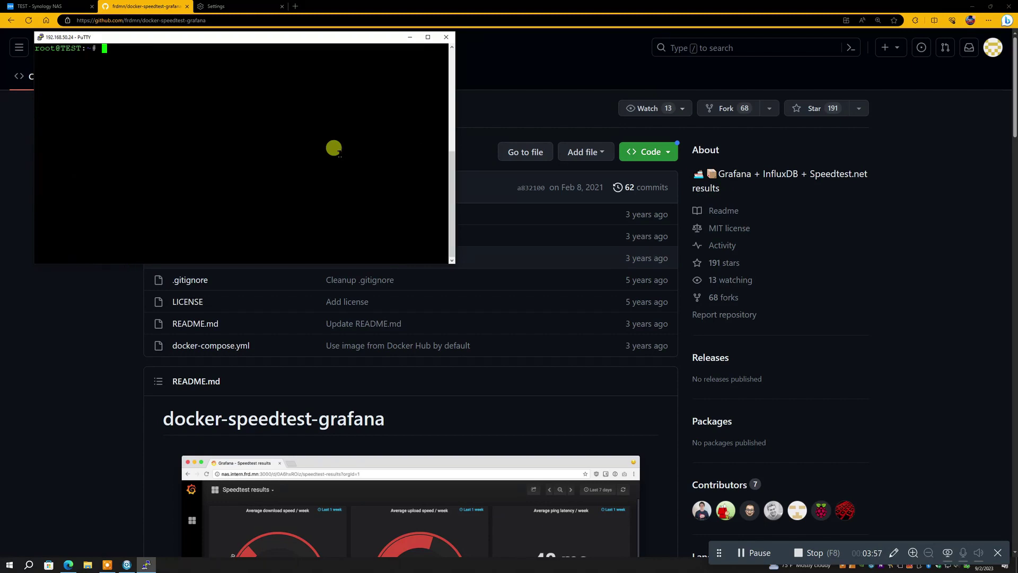
text(cd /volu)
text(me1)
key(Return)
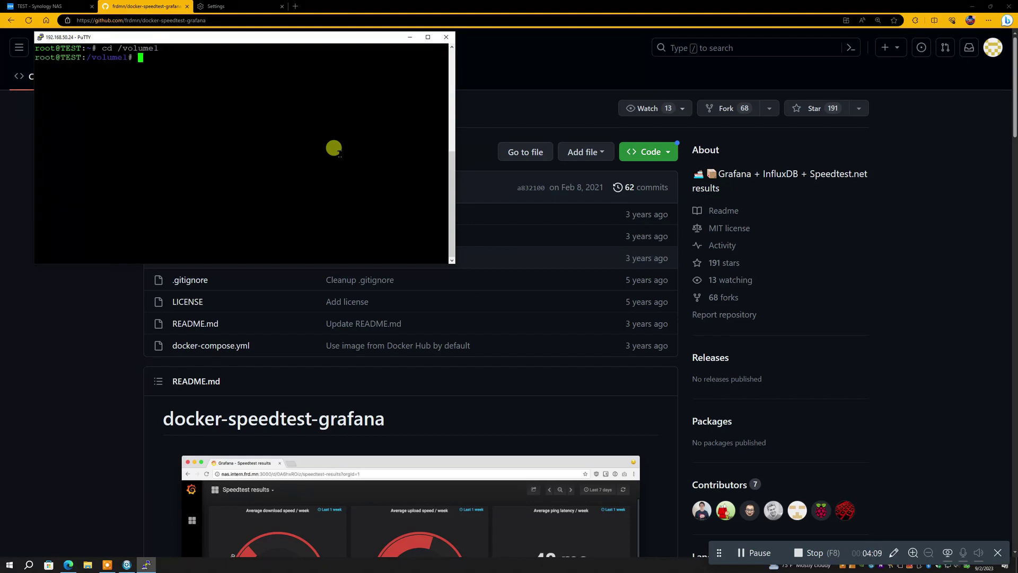
text(dir)
key(Return)
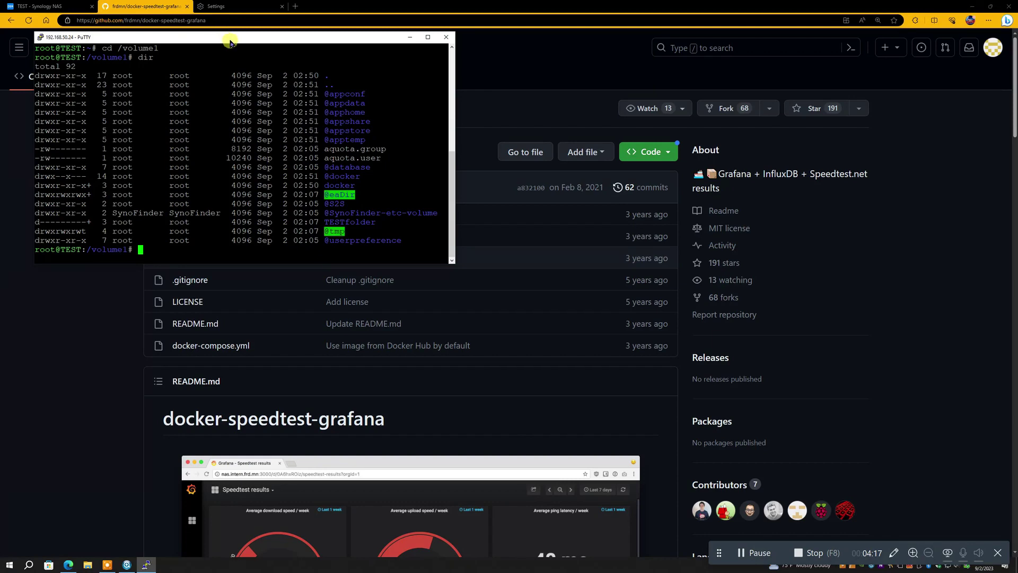
Step: Change into the /volume1/docker folder using Tab completion
drag(231, 43, 637, 147)
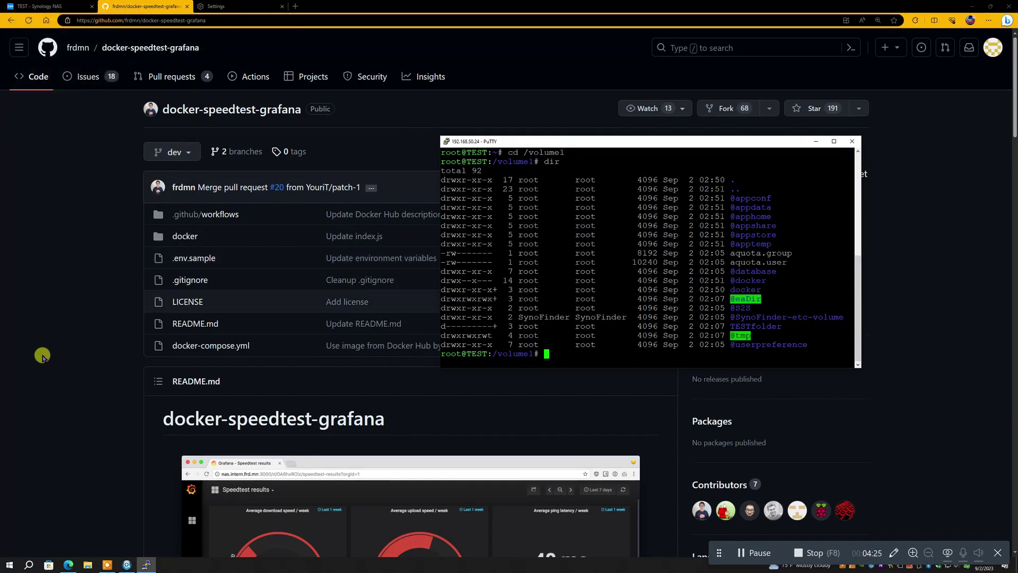
text(cd d)
key(Tab)
key(Return)
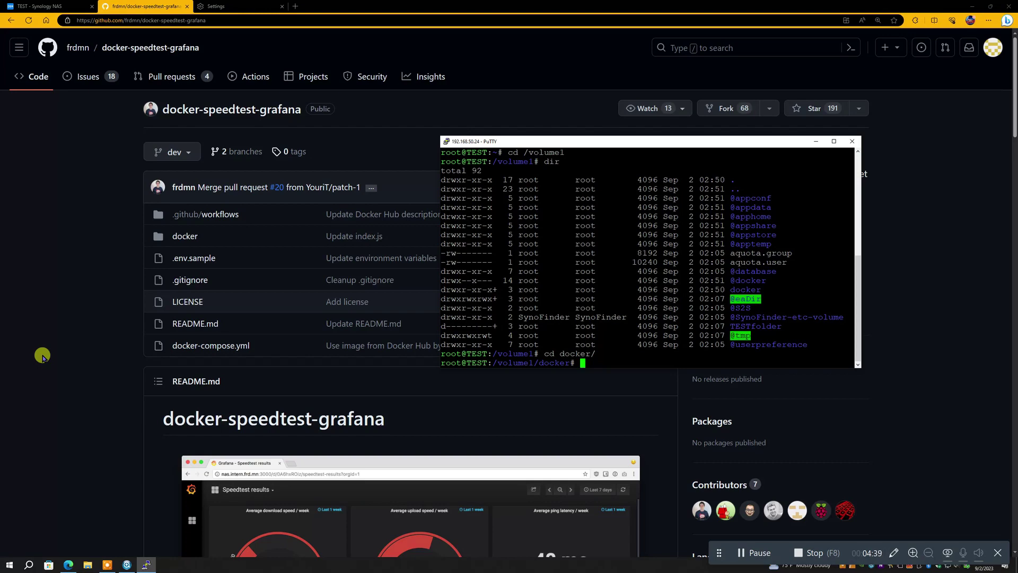
scroll(41, 356, down, 10)
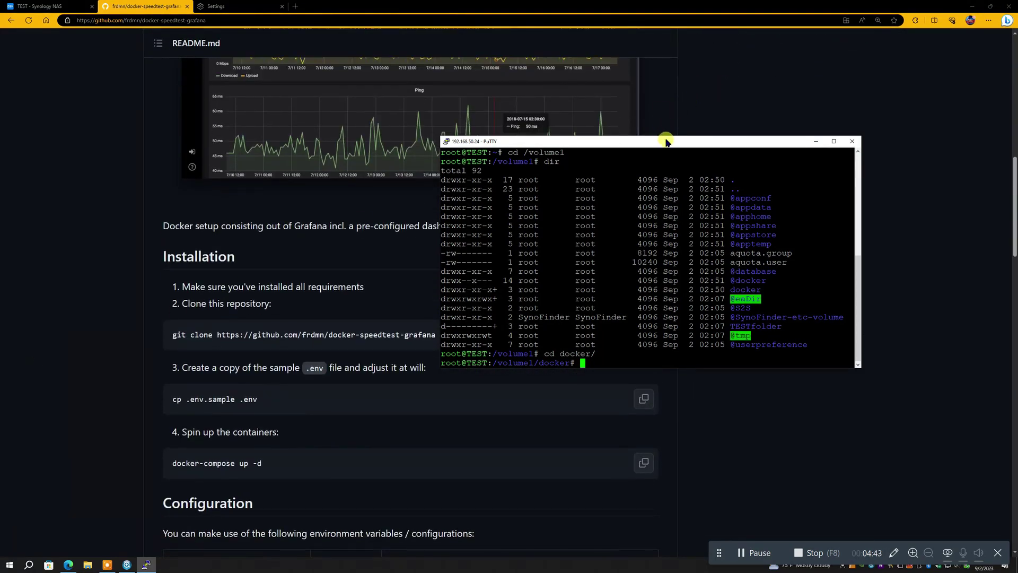
Step: Copy the docker-speedtest-grafana git clone command from GitHub and run it in PuTTY
drag(666, 141, 772, 68)
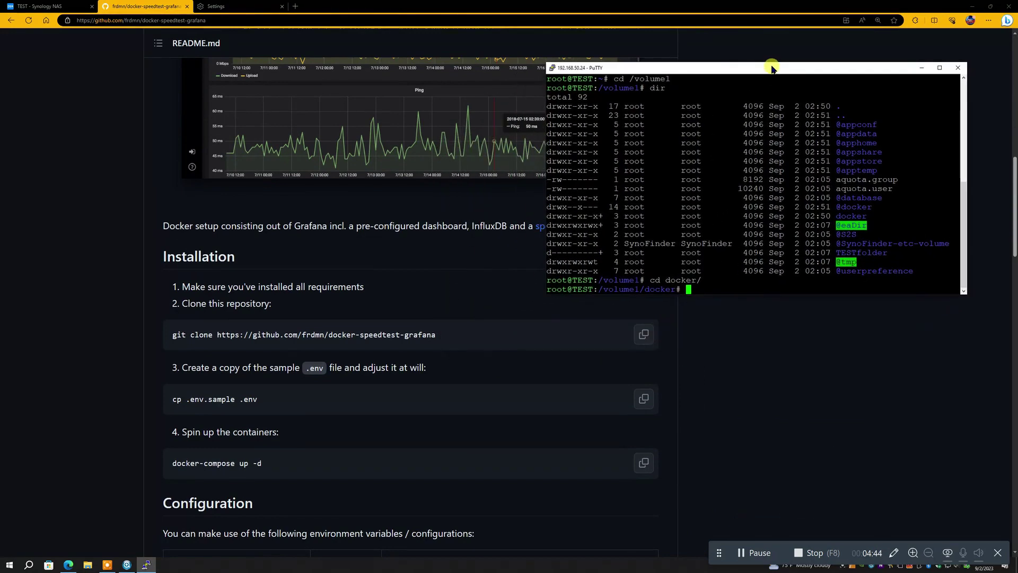
click(643, 333)
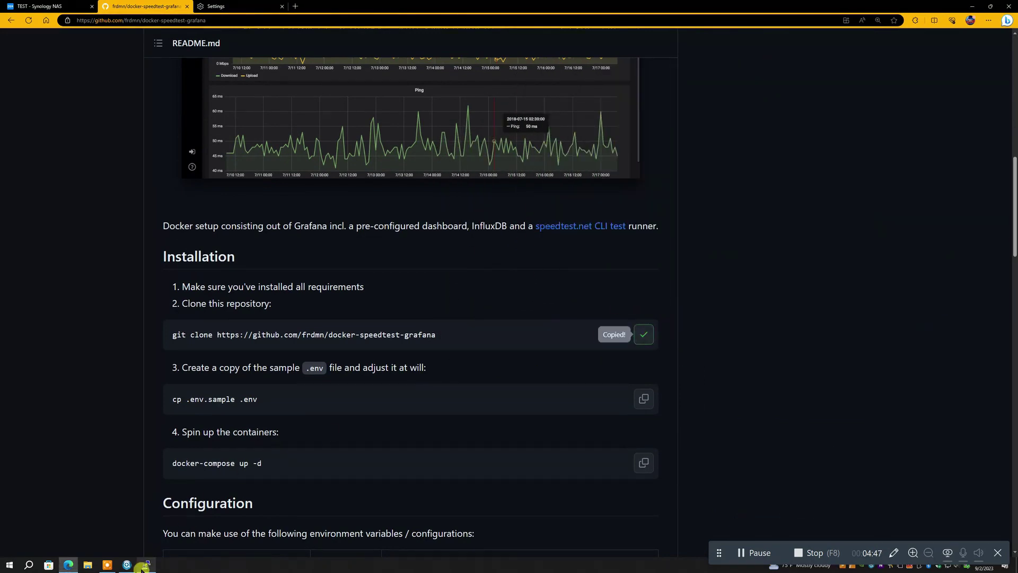
key(alt+Tab)
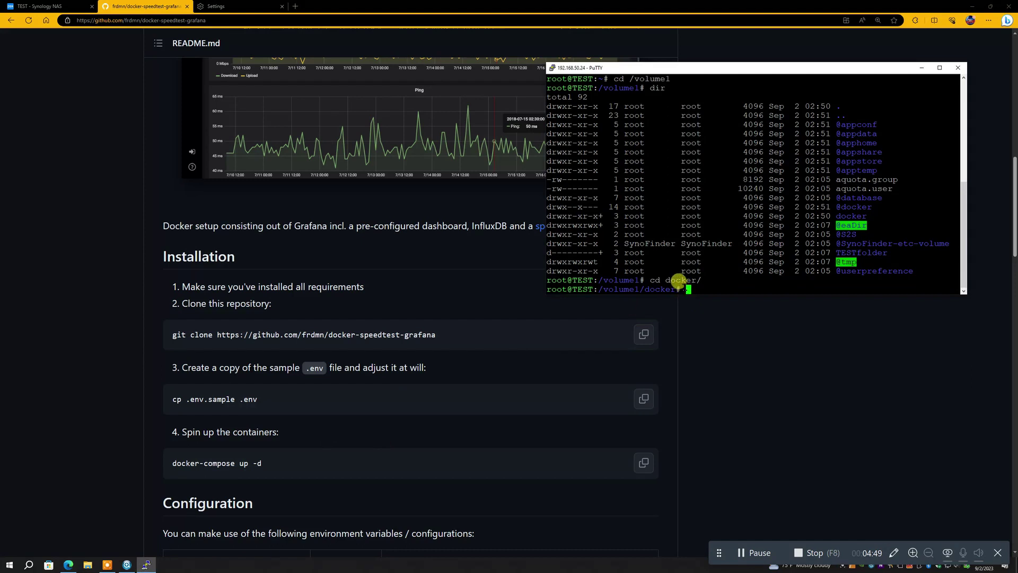
right_click(685, 287)
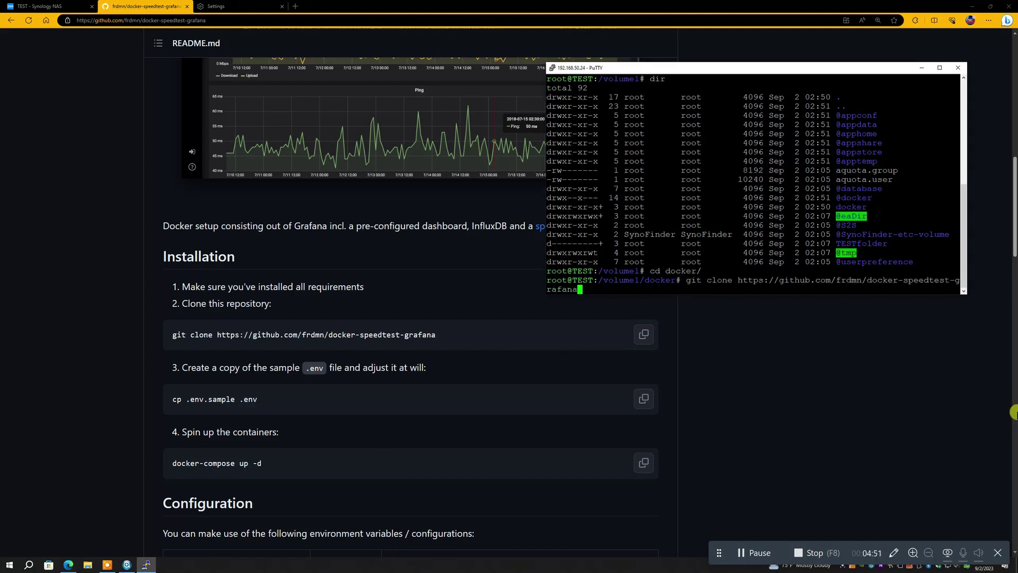
key(Return)
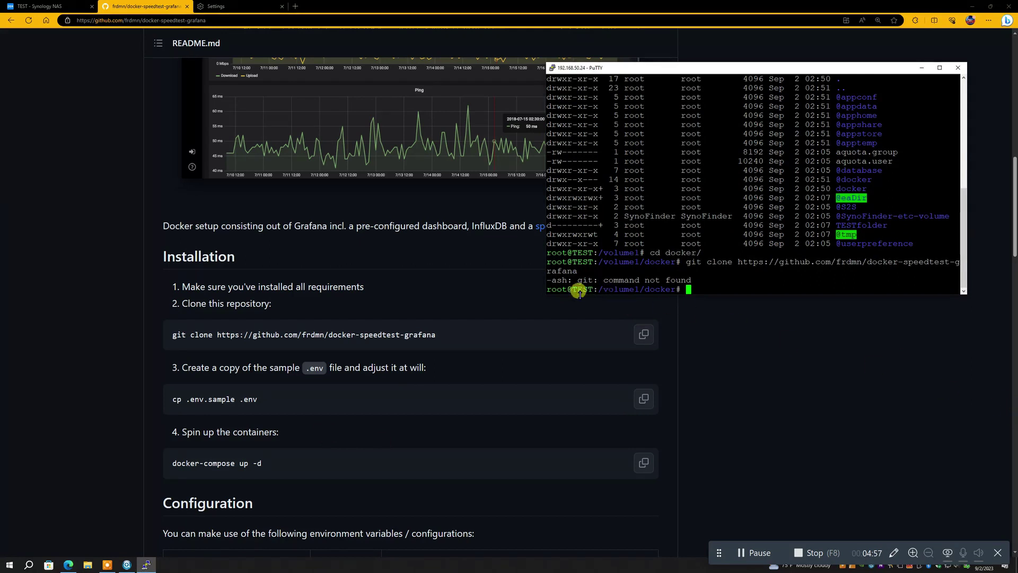
click(42, 4)
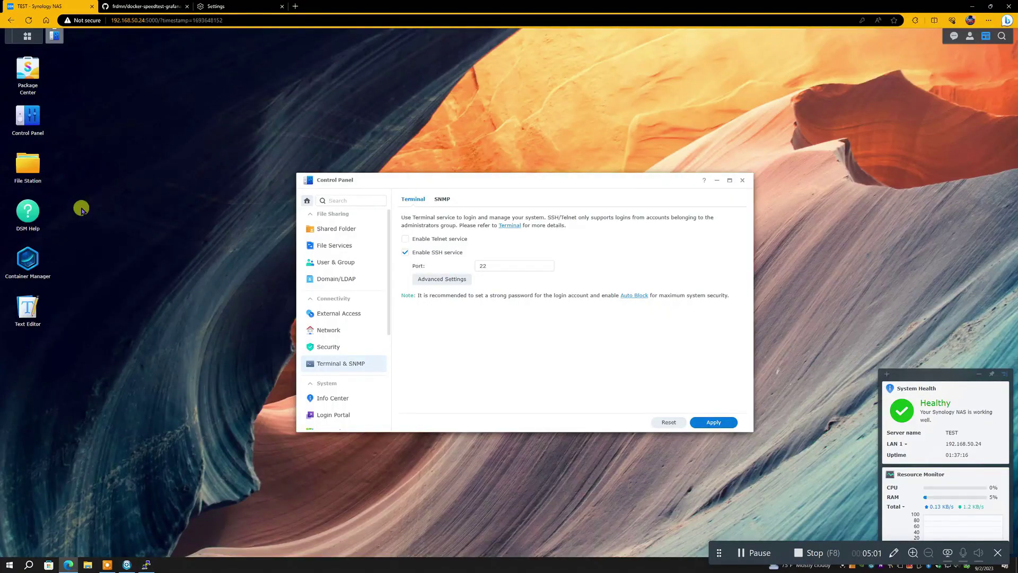
Step: Run the installed Git Server package from Package Center's Installed list
click(27, 70)
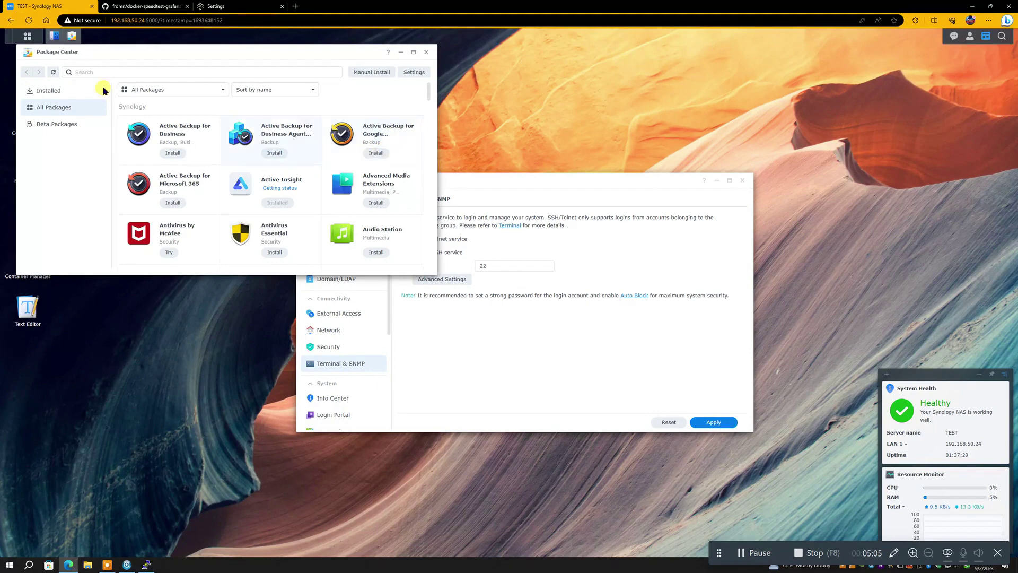
click(48, 91)
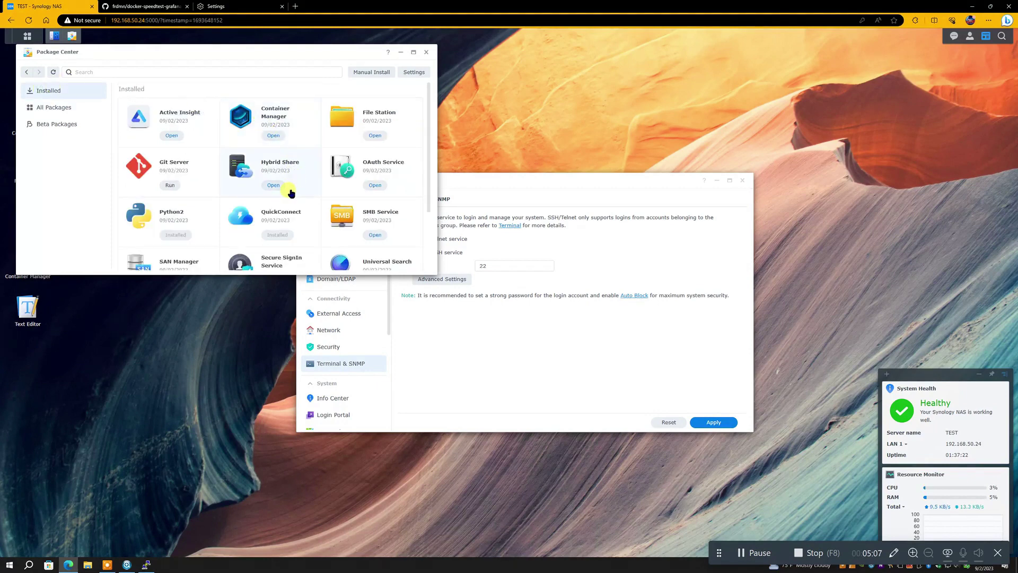
click(170, 185)
Step: Rerun the git clone command in PuTTY so docker-speedtest-grafana downloads into /volume1/docker
click(147, 564)
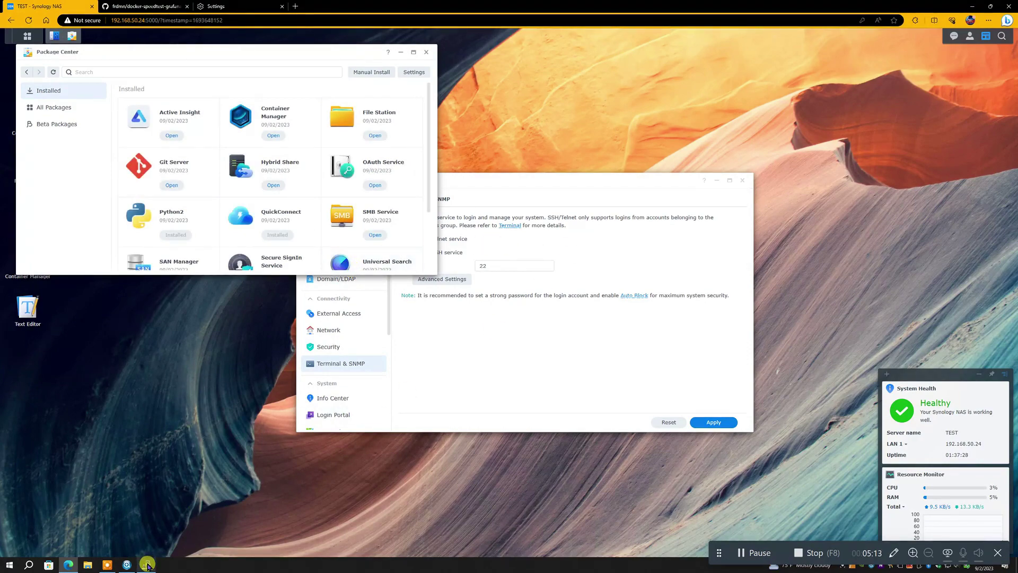
right_click(684, 290)
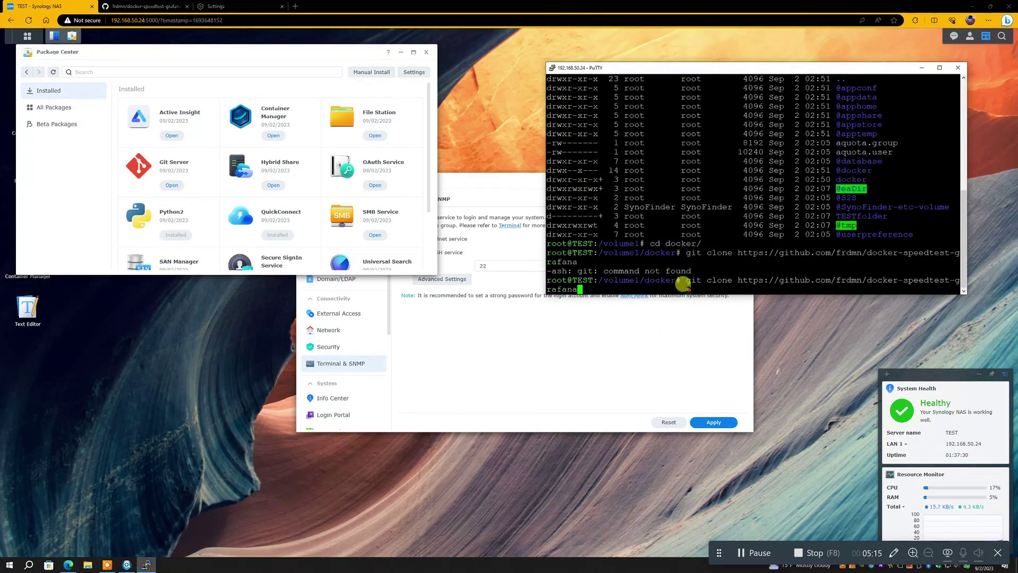
key(Return)
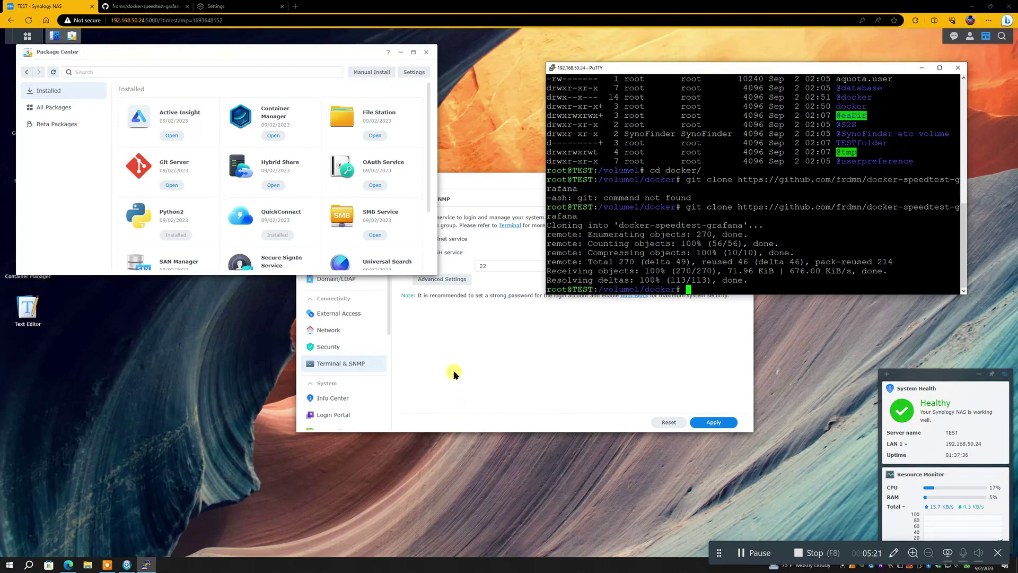
click(426, 54)
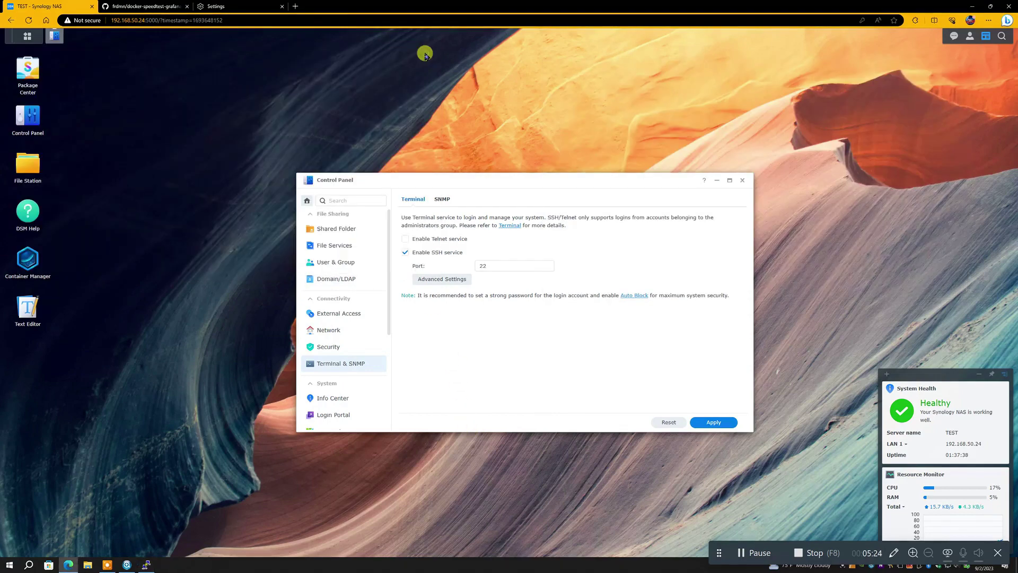
Step: Open the docker-speedtest-grafana folder in File Station and load .env.sample into Text Editor
click(23, 167)
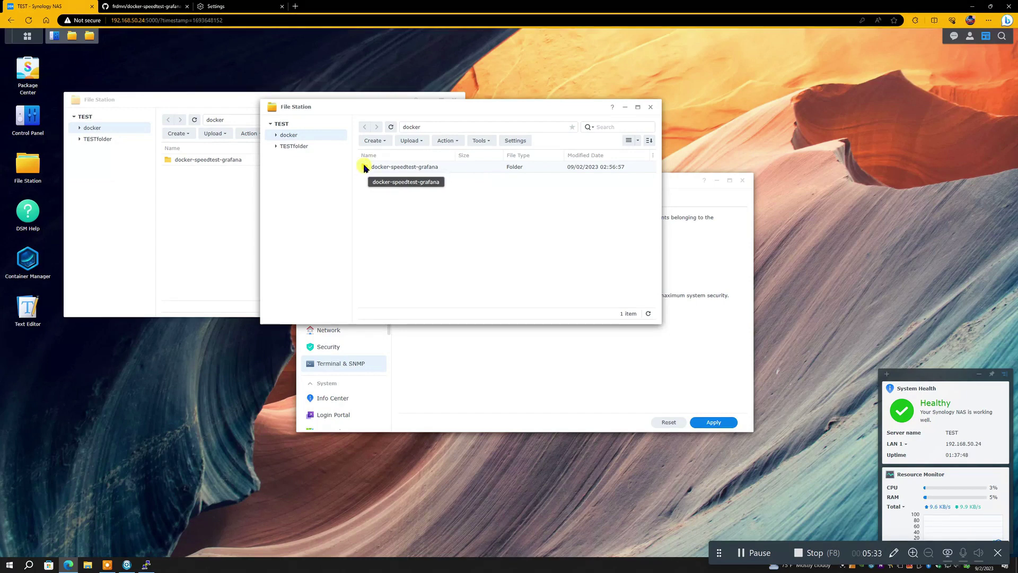
double_click(364, 167)
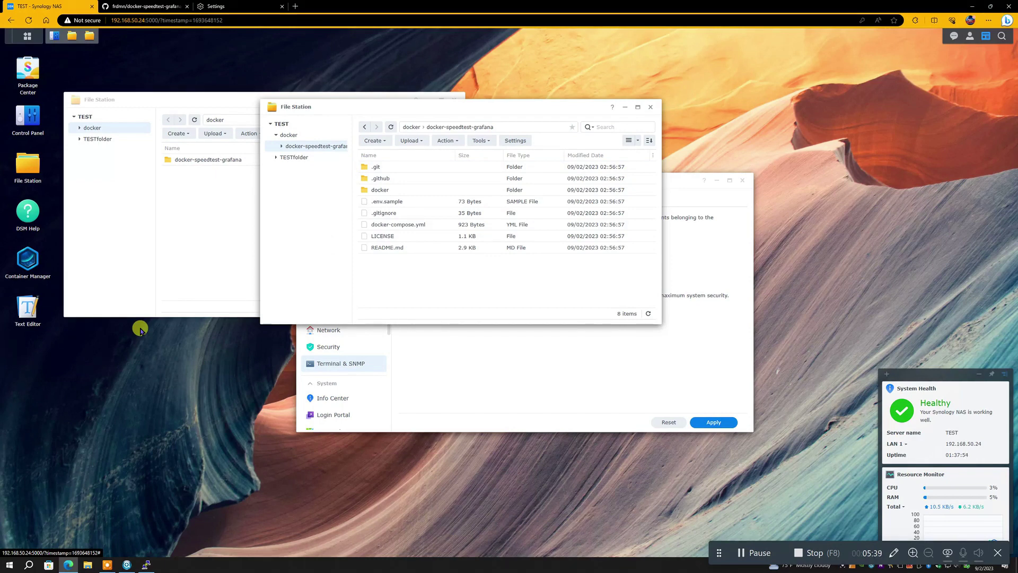
click(31, 312)
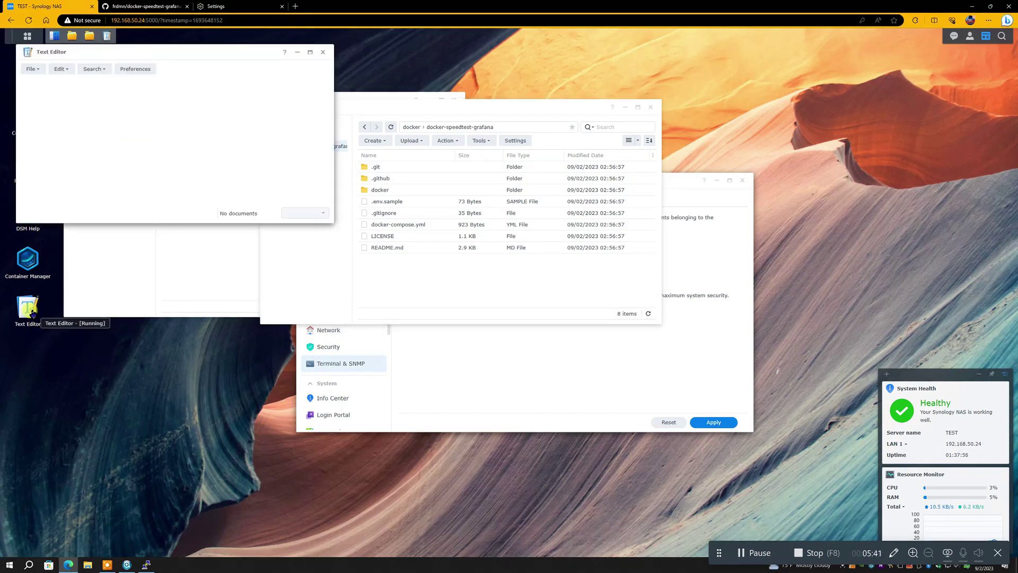
drag(207, 50, 208, 266)
click(385, 203)
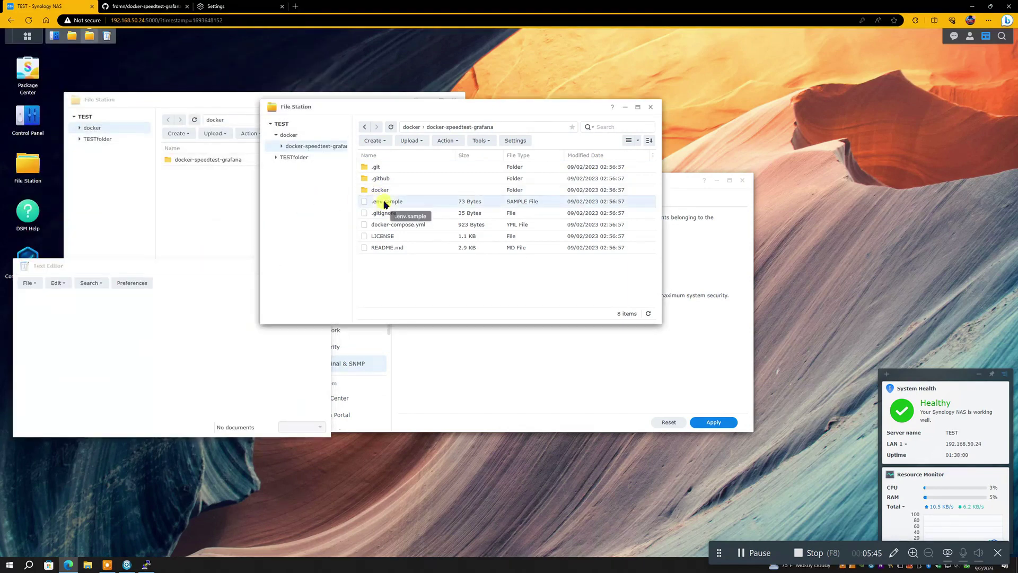
drag(385, 203, 157, 369)
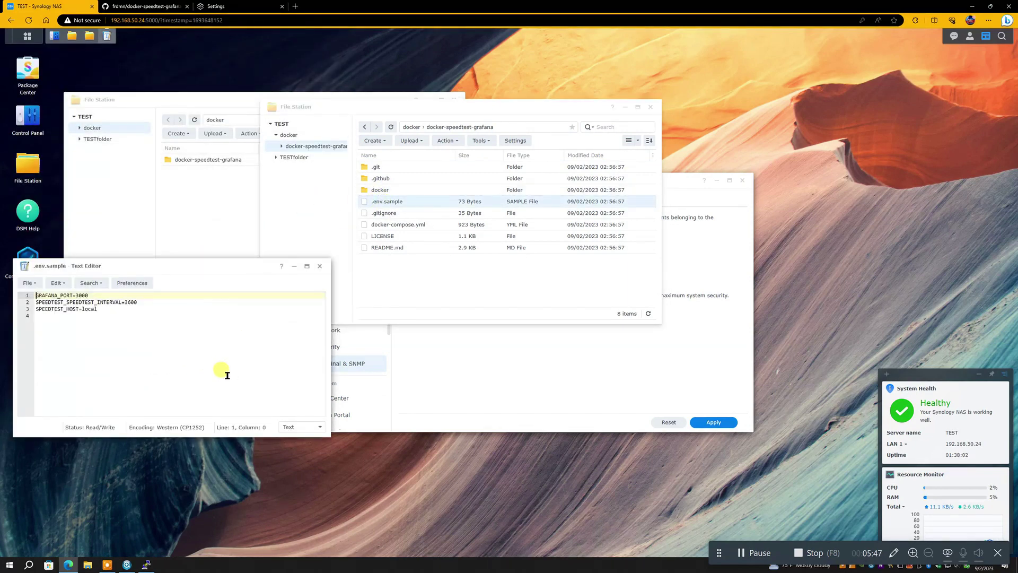
Step: Change SPEEDTEST_SPEEDTEST_INTERVAL from 3600 to 1000 and save the file as .env
click(140, 302)
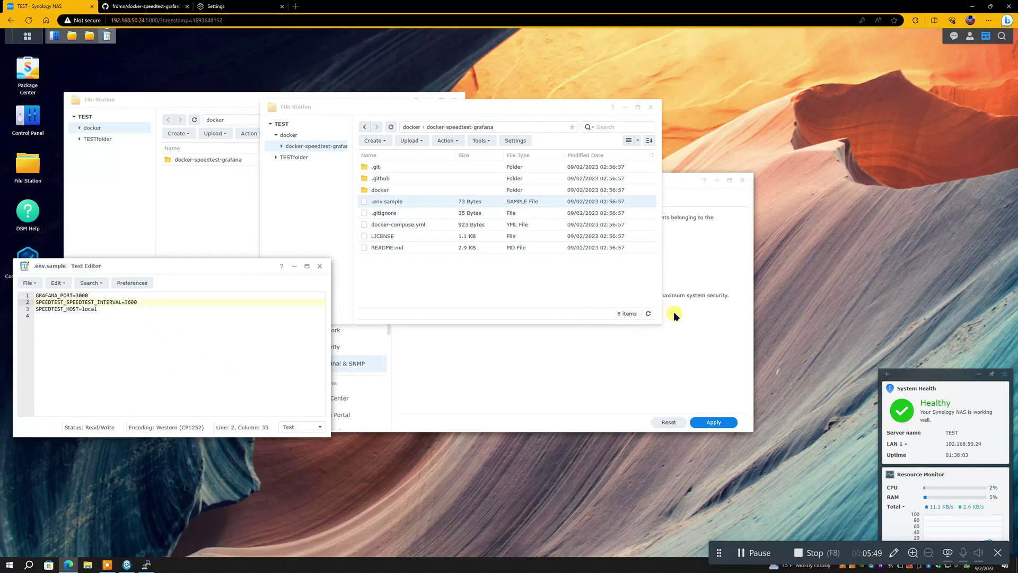
key(BackSpace)
key(BackSpace)
key(BackSpace)
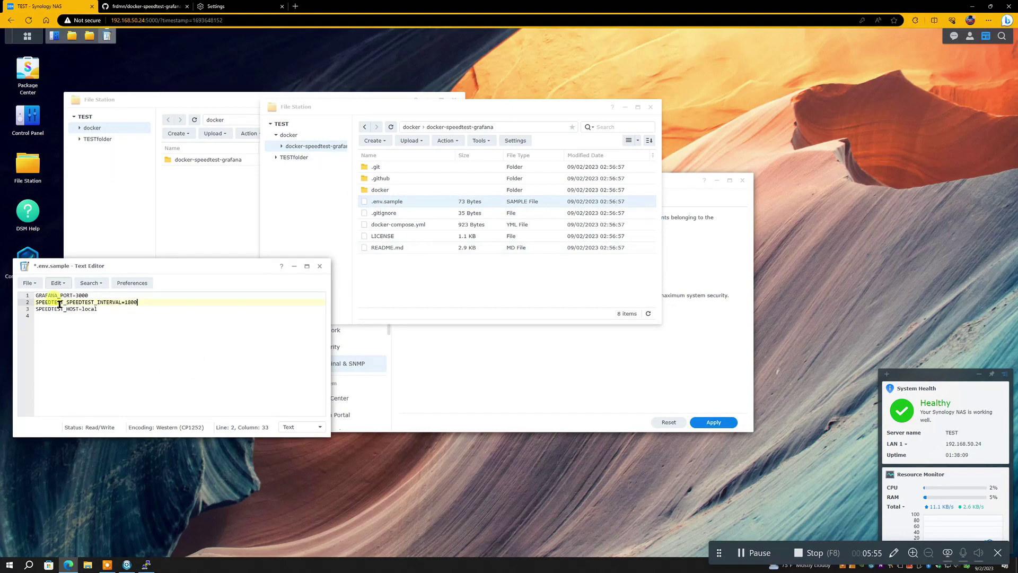
click(29, 283)
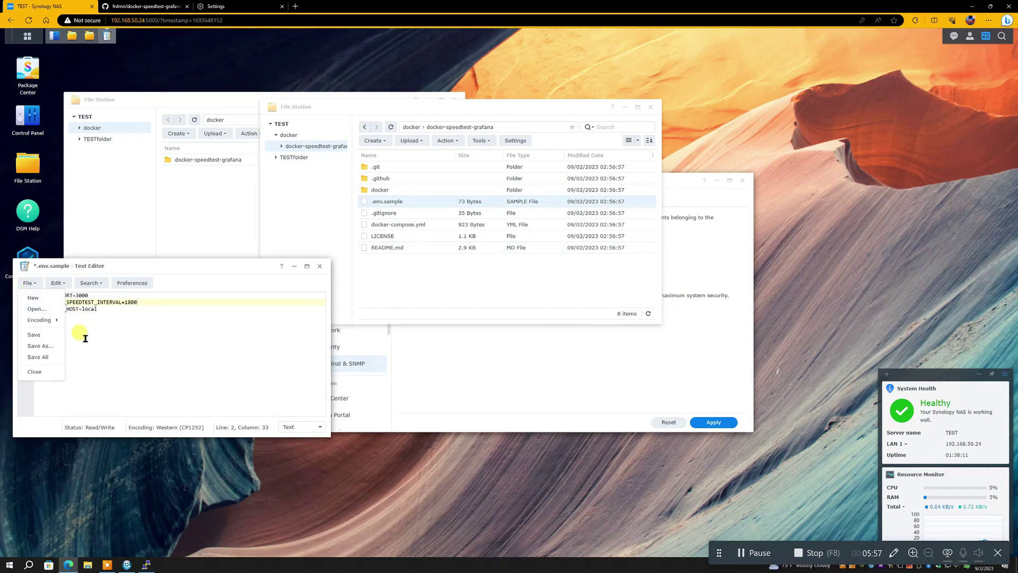
click(45, 347)
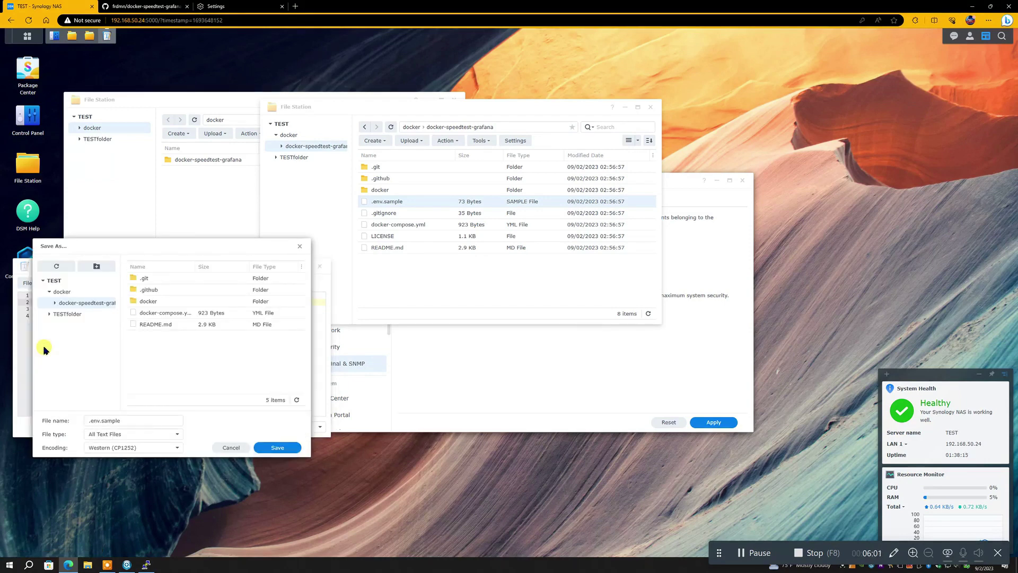
click(147, 420)
key(BackSpace)
key(BackSpace)
key(BackSpace)
key(BackSpace)
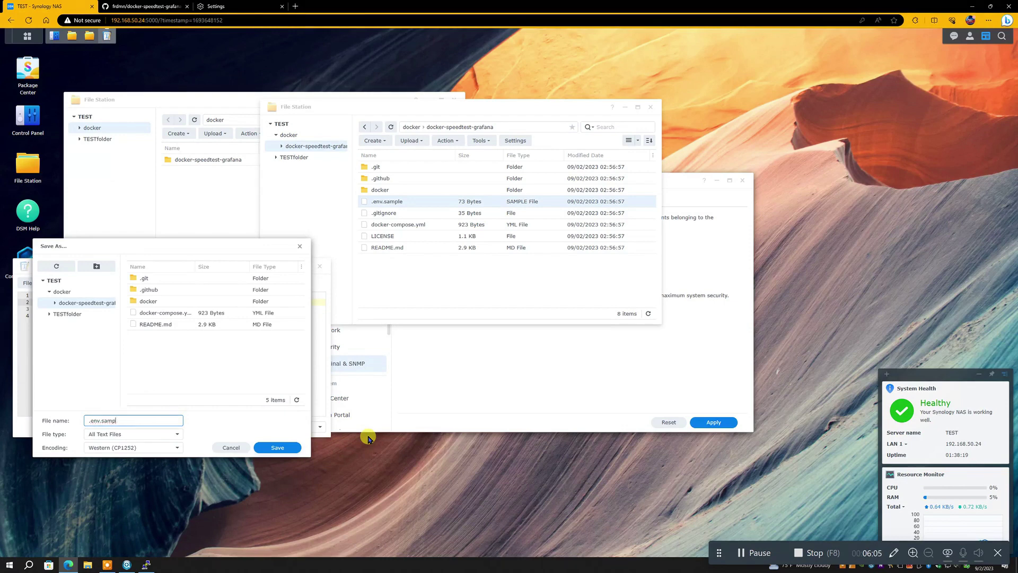
key(BackSpace)
key(BackSpace)
click(268, 448)
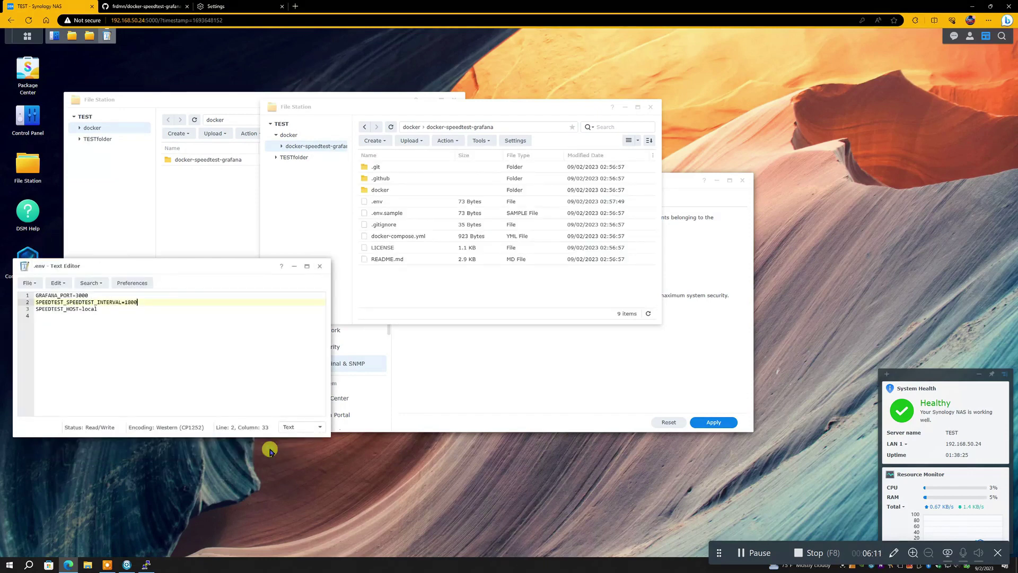
Step: Close the .env file in Text Editor and delete .env.sample from the project folder
click(320, 266)
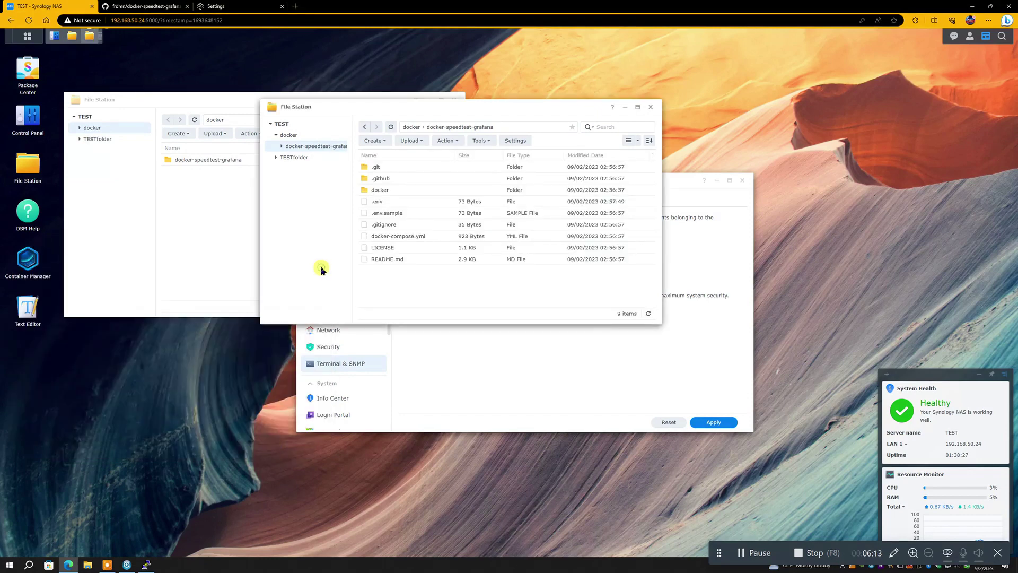
right_click(386, 217)
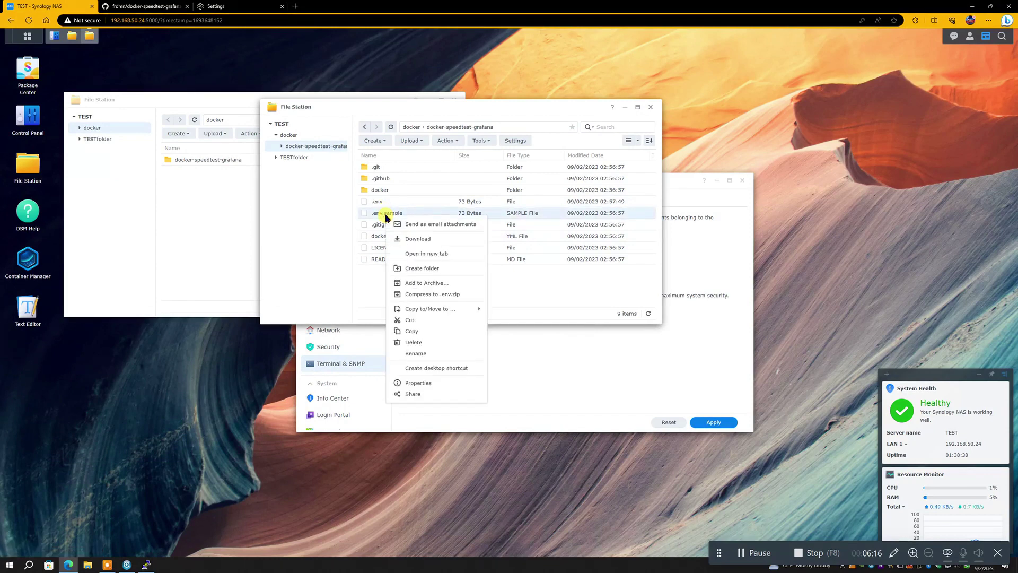
click(416, 342)
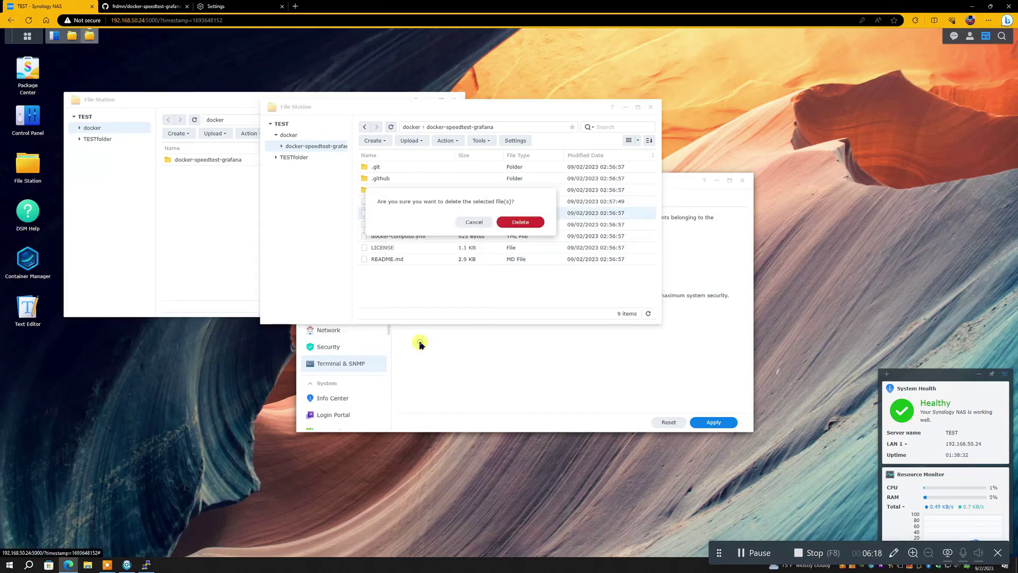
click(519, 224)
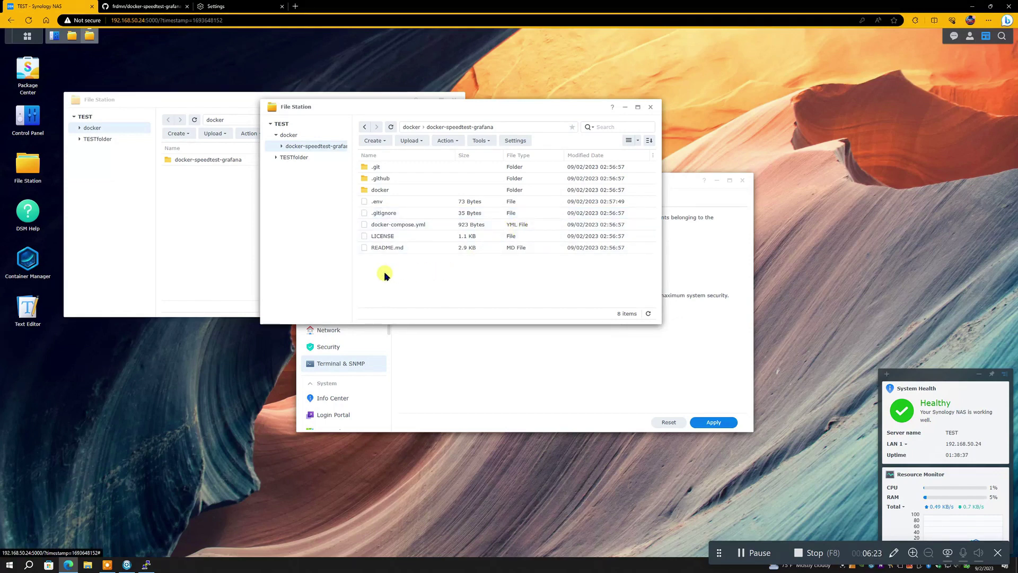
Step: Create a new folder named 'data' in the project and open it
click(384, 141)
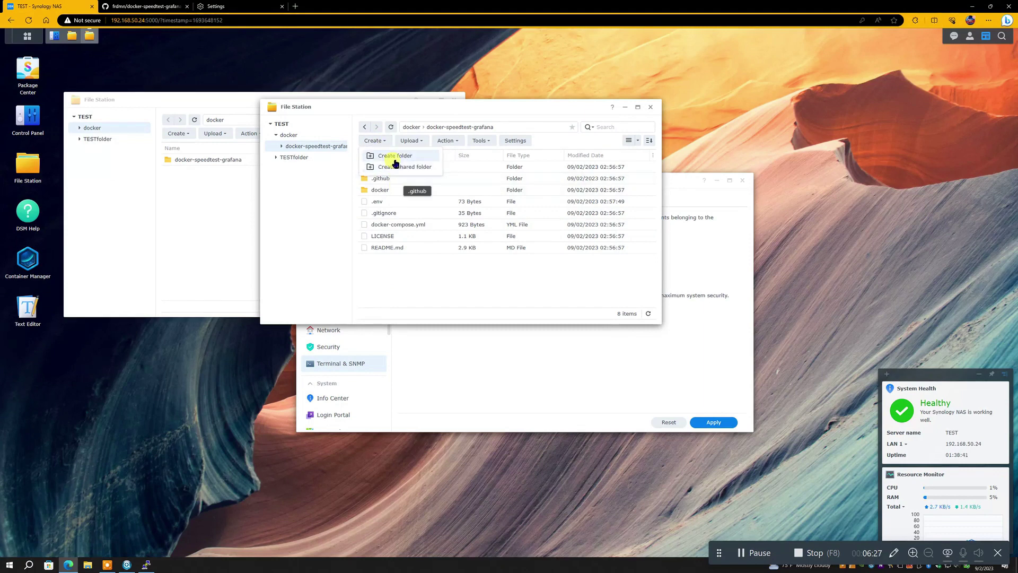
click(397, 159)
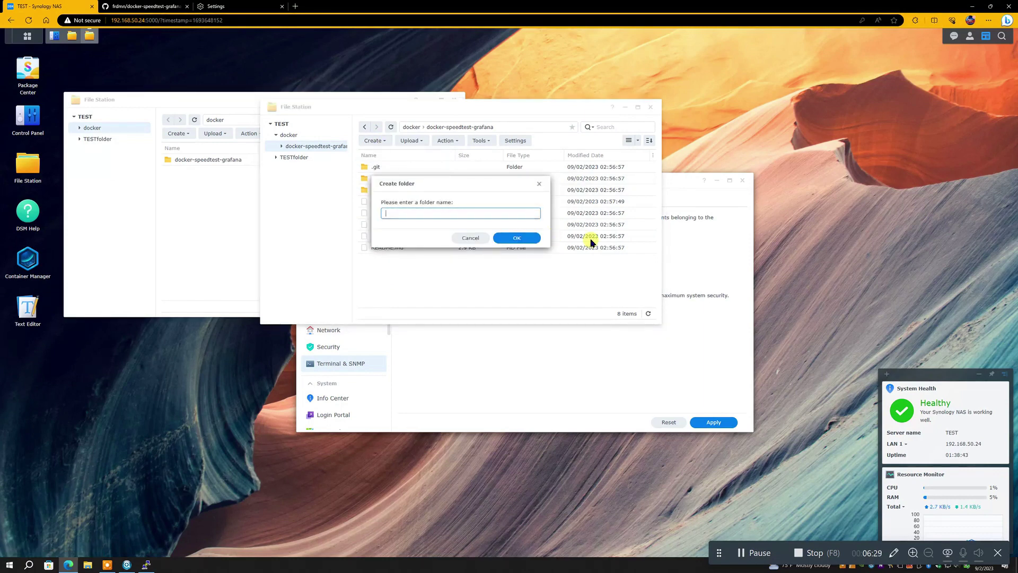
text(data)
click(516, 238)
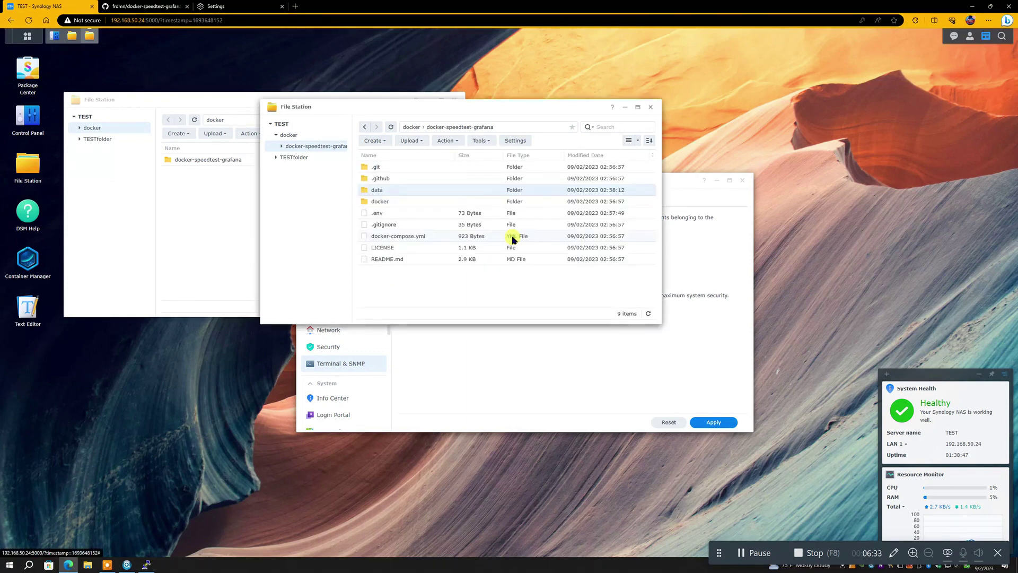
double_click(377, 190)
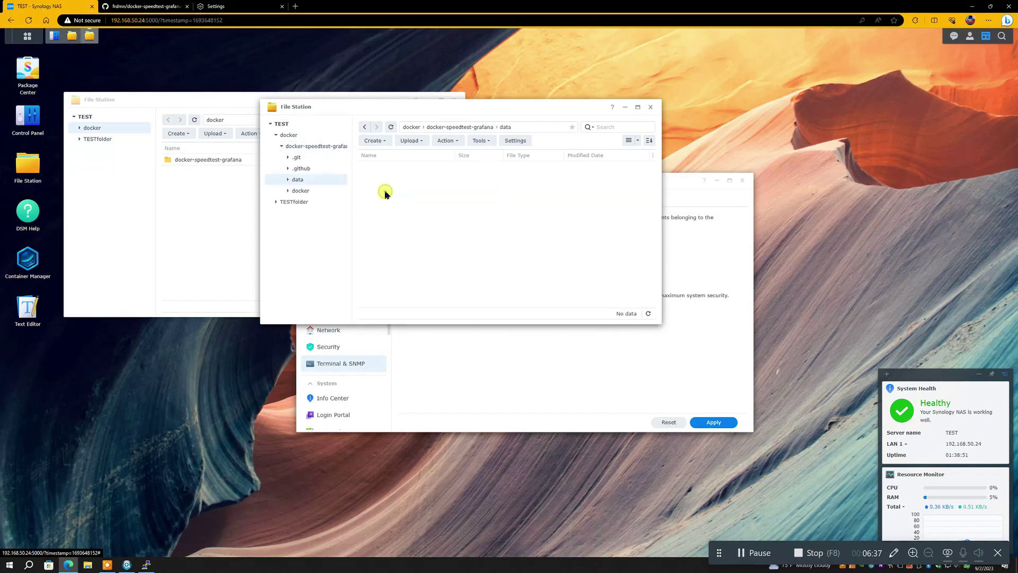
Step: Create an 'influxdb' folder inside data and close the File Station window
click(382, 141)
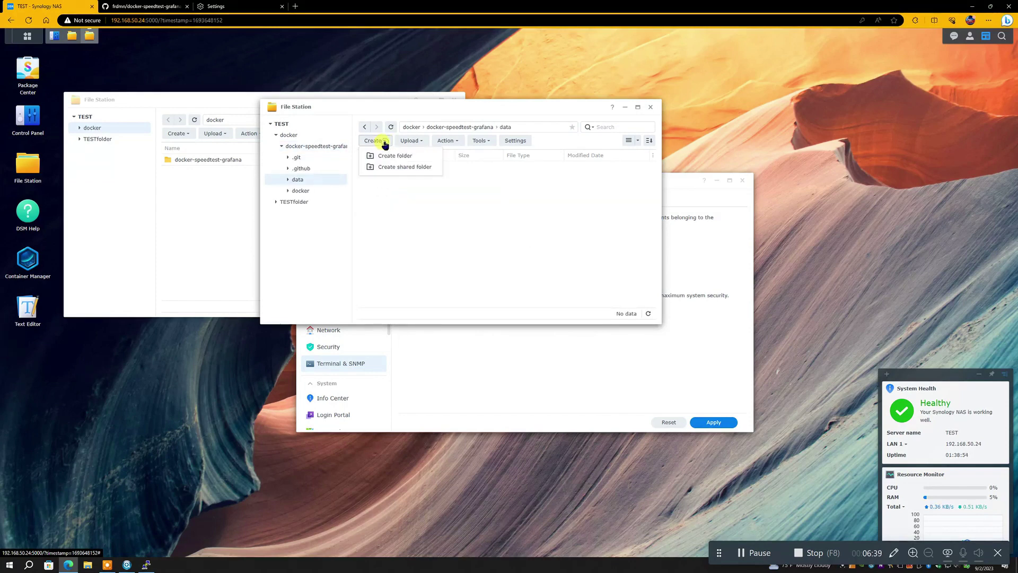
click(395, 156)
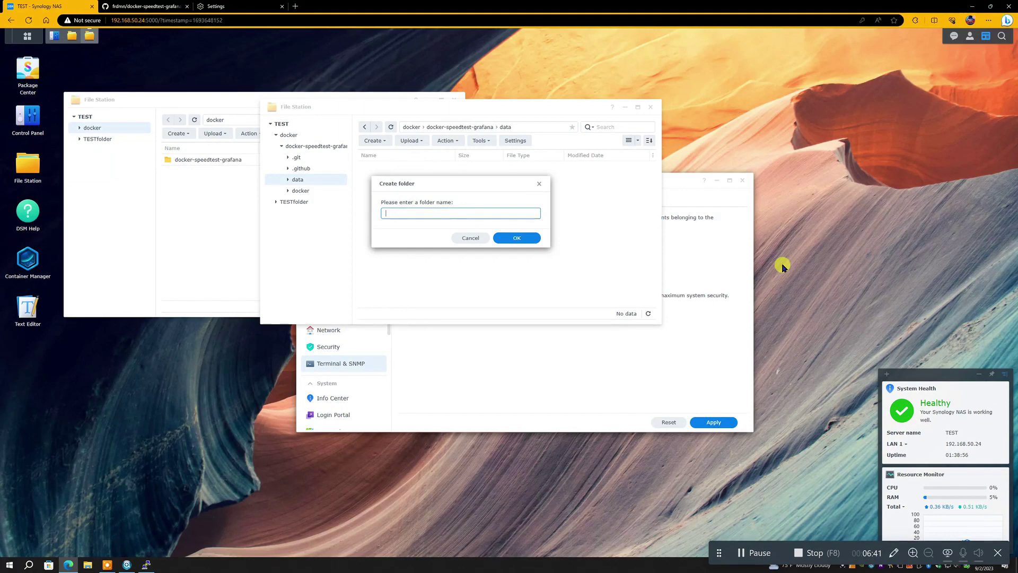
text(influxdb)
click(512, 236)
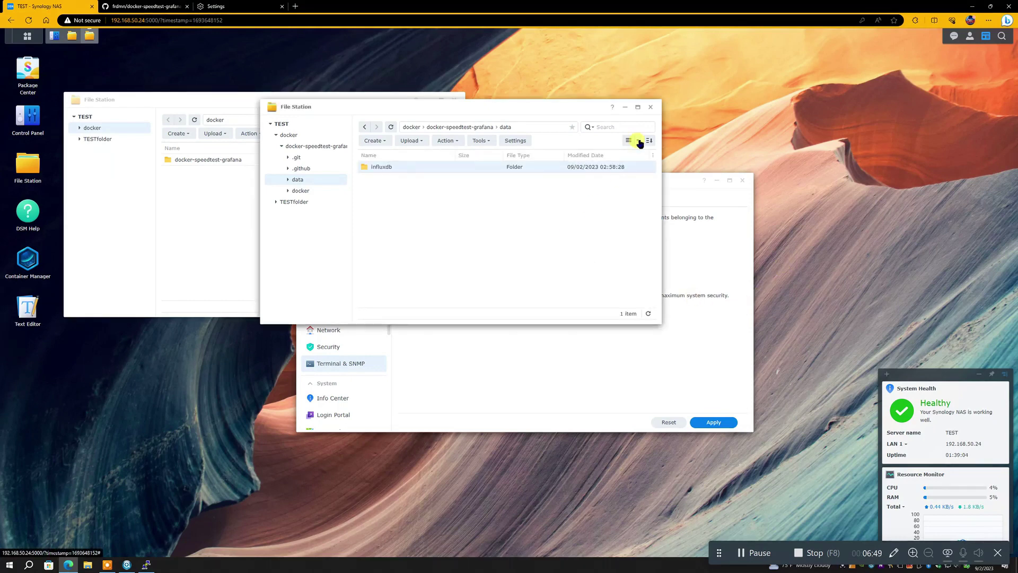
click(650, 109)
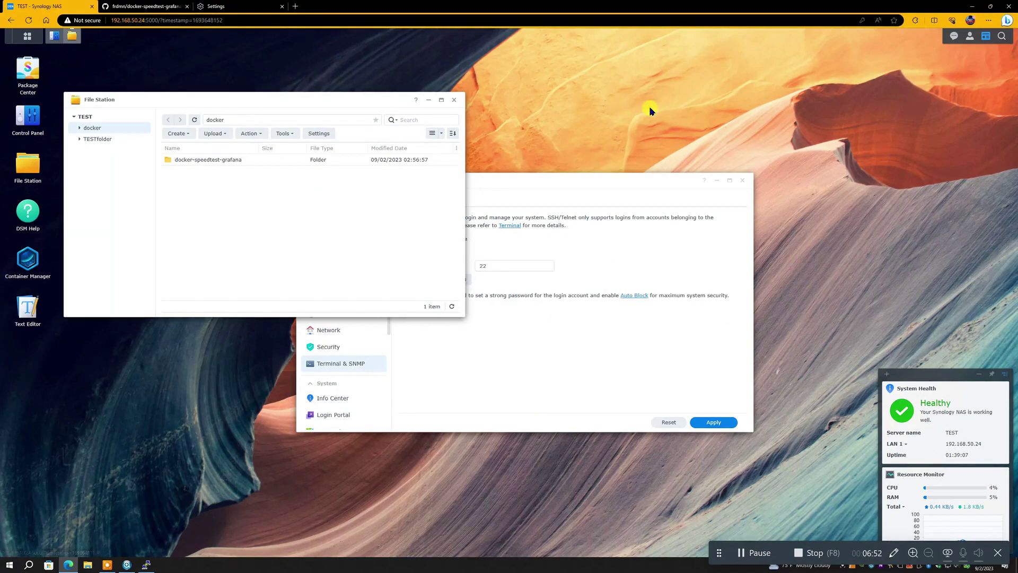
Step: Run the README's docker-compose up -d in /volume1/docker, which fails with no configuration file found
click(145, 565)
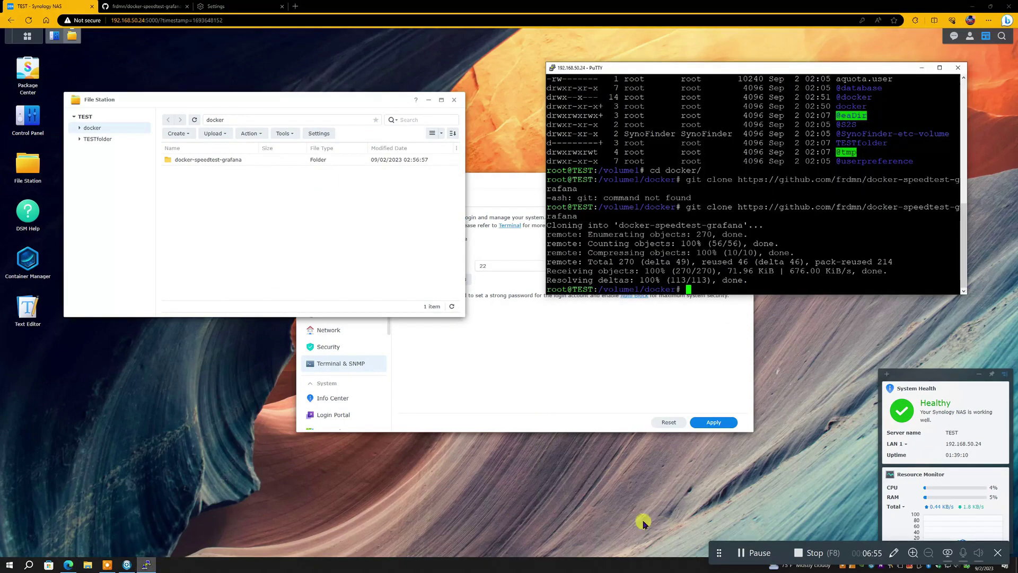
click(149, 7)
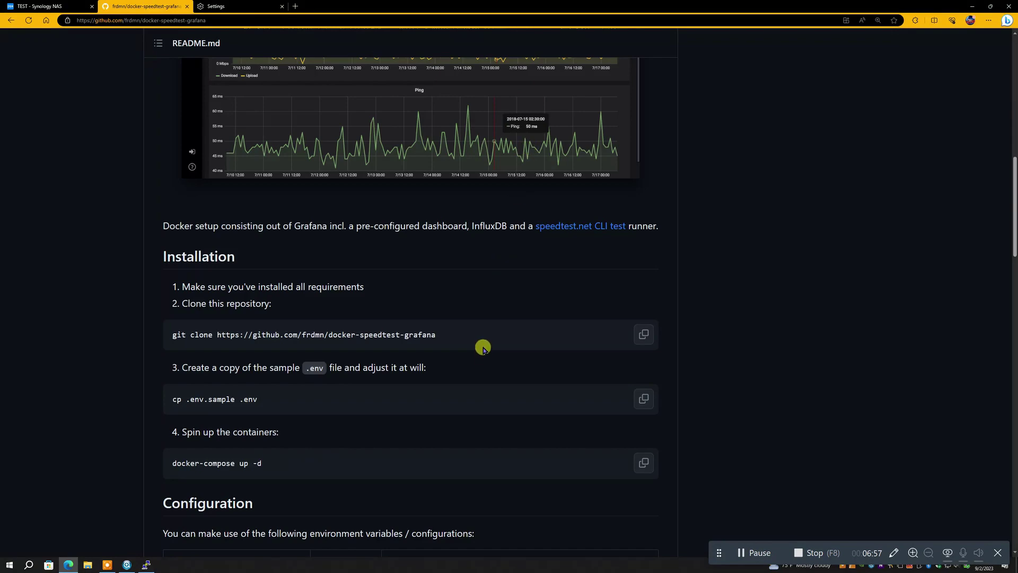
scroll(483, 346, down, 2)
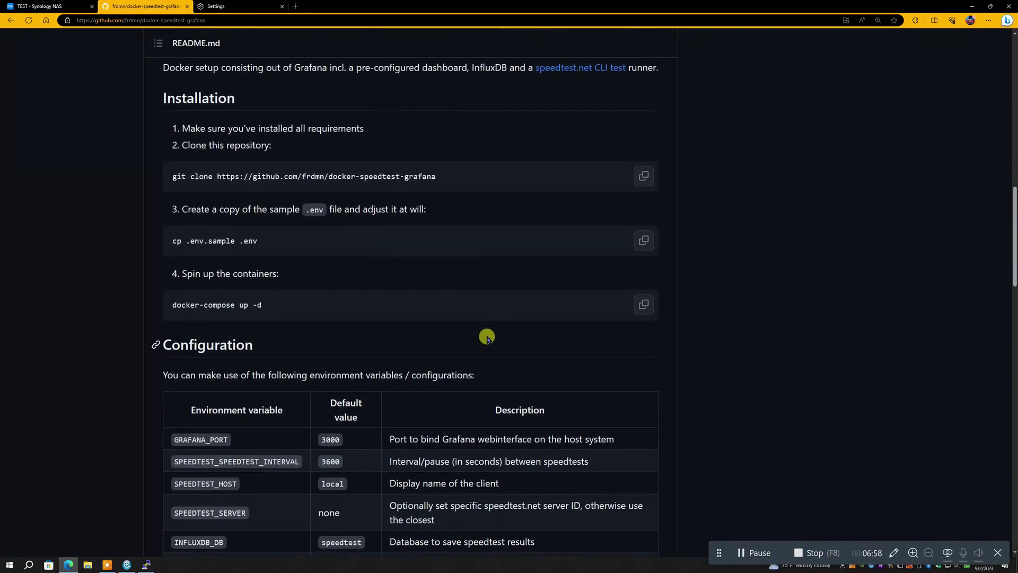
click(645, 306)
click(146, 564)
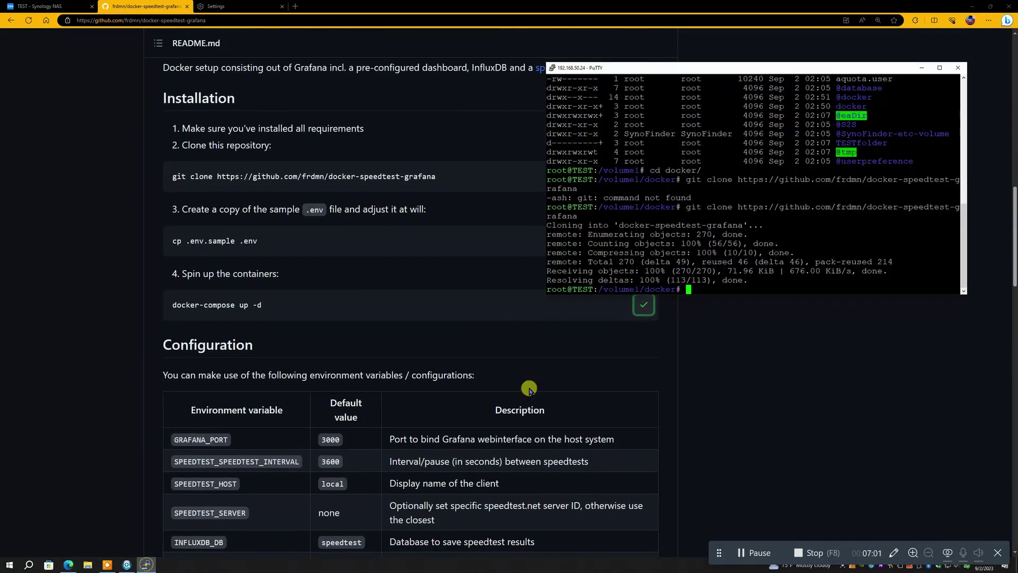
right_click(687, 286)
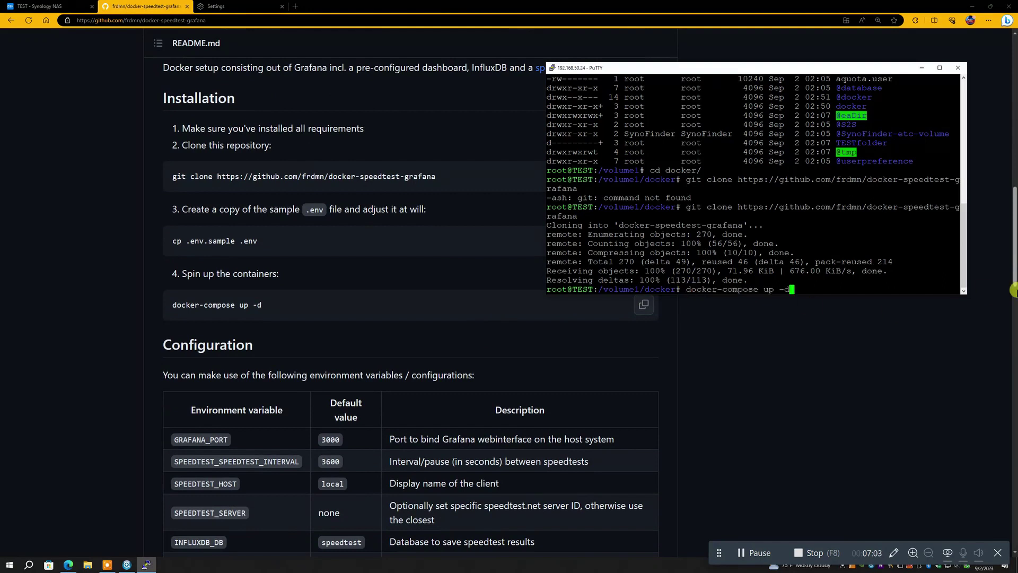
key(Return)
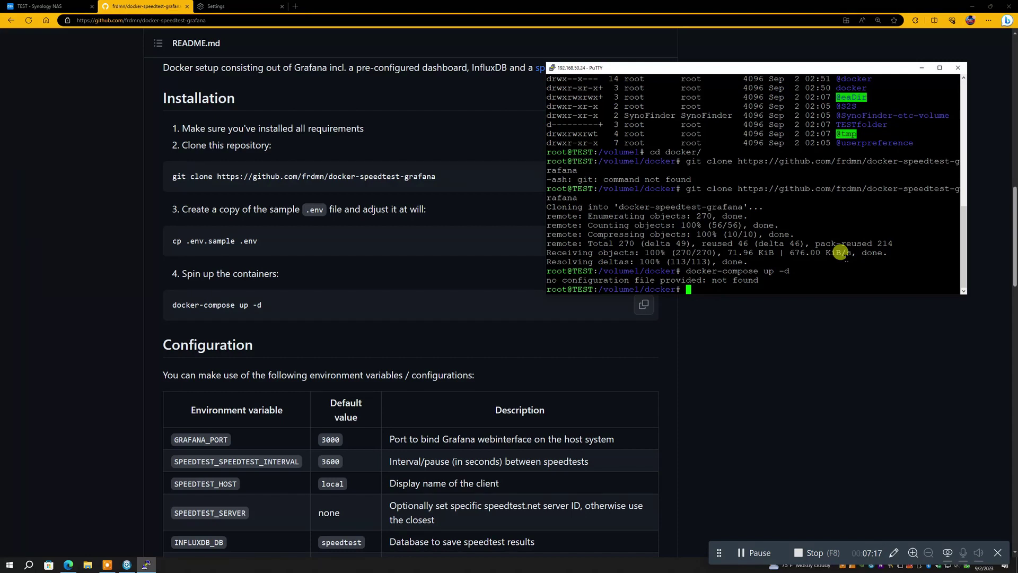
Step: List the docker folder with dir and change into docker-speedtest-grafana
text(dir)
key(Return)
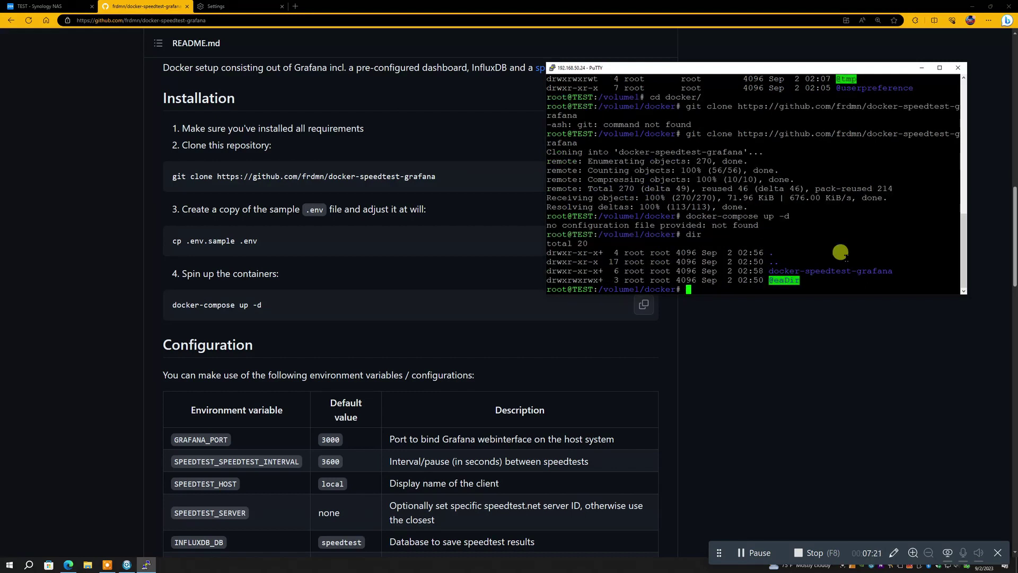
text(cd d)
key(Tab)
key(Return)
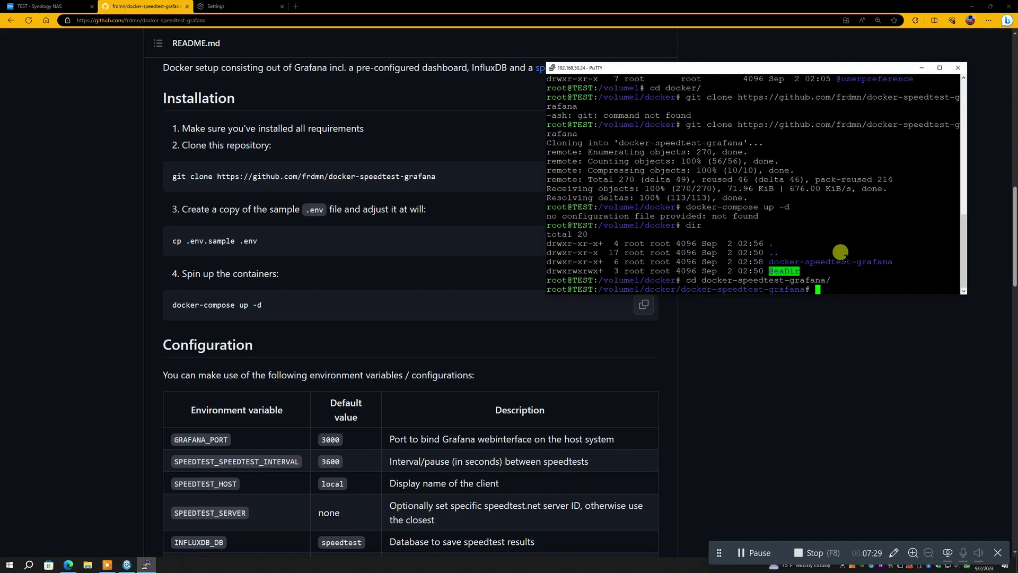
Step: Rerun docker-compose up -d there to start the grafana, speedtest and influxdb containers
key(Up)
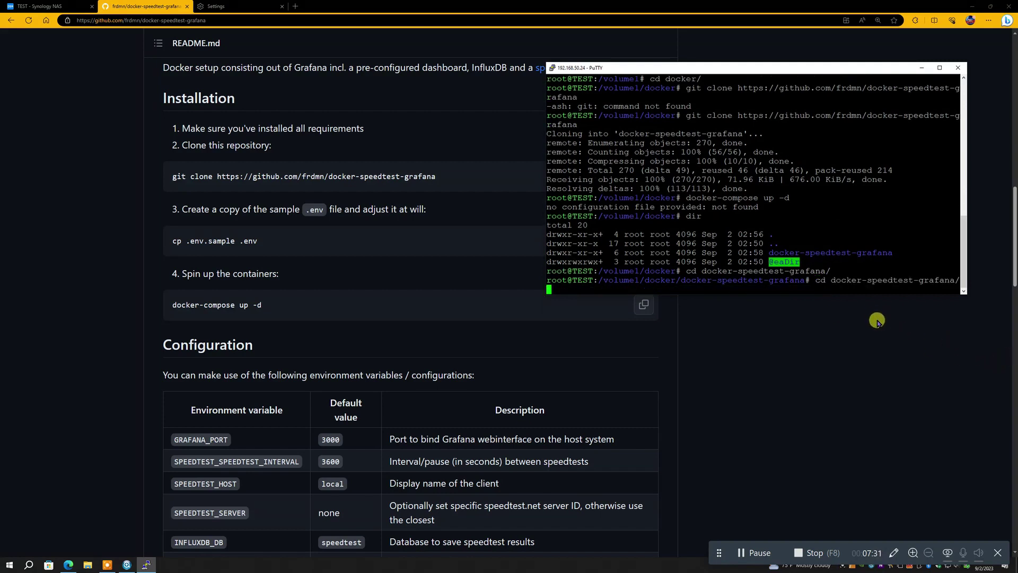
key(ctrl+u)
text(dir)
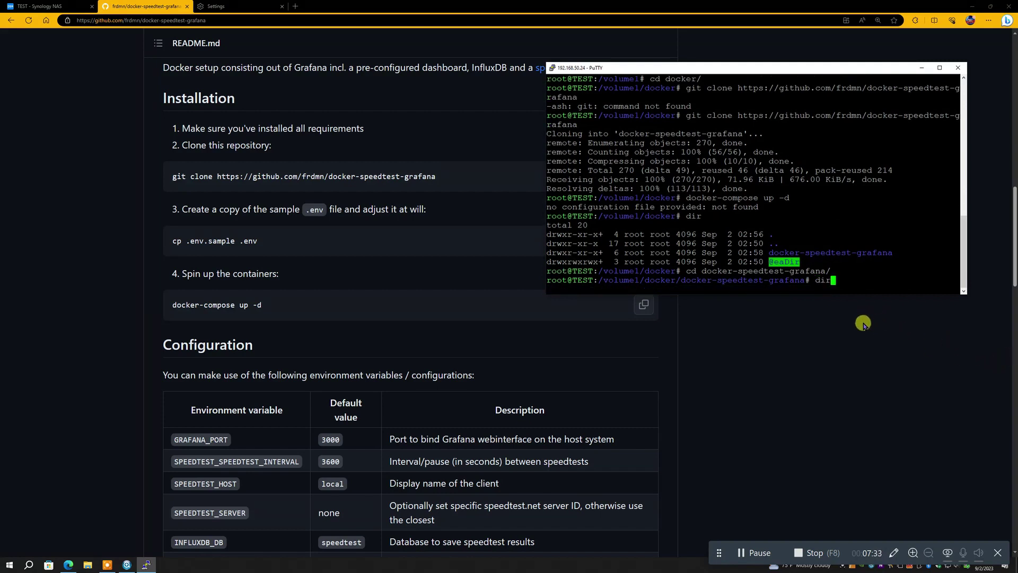
key(Up)
key(Up)
key(Up)
key(Return)
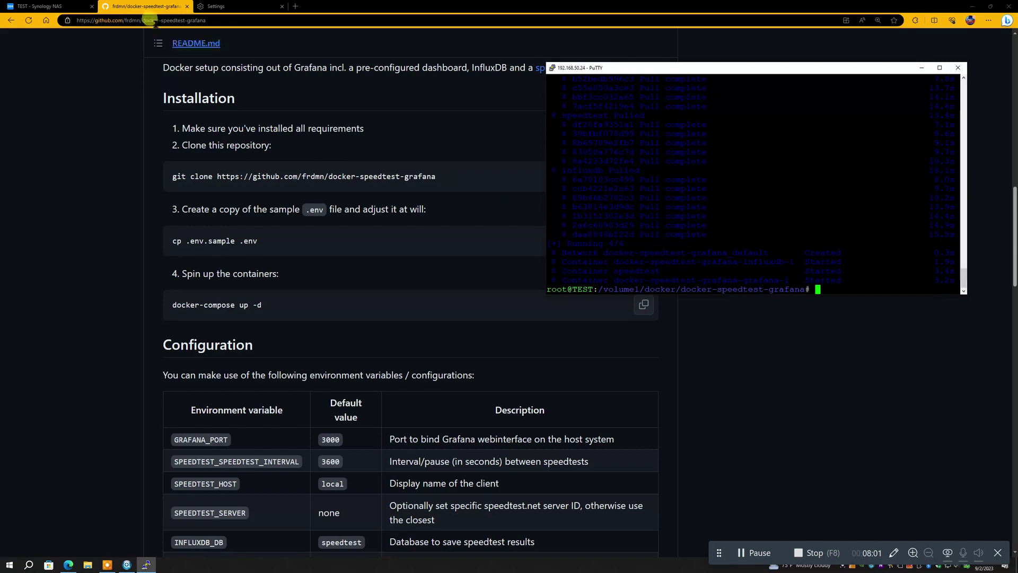
click(53, 6)
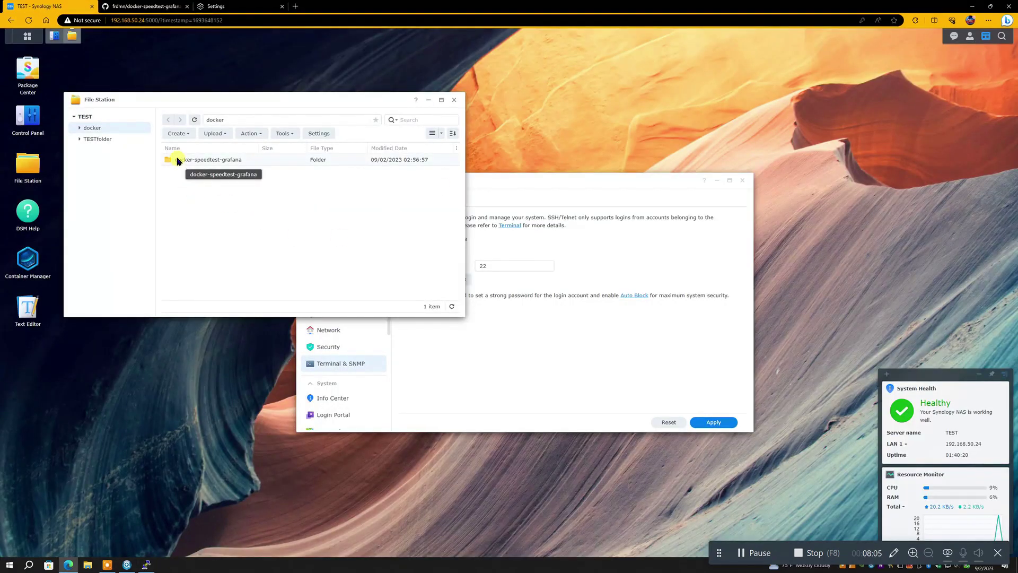
Step: Check Container Manager's overview: Healthy, 3 containers and 3 images (581.0 MB), then close Edge Settings
click(26, 258)
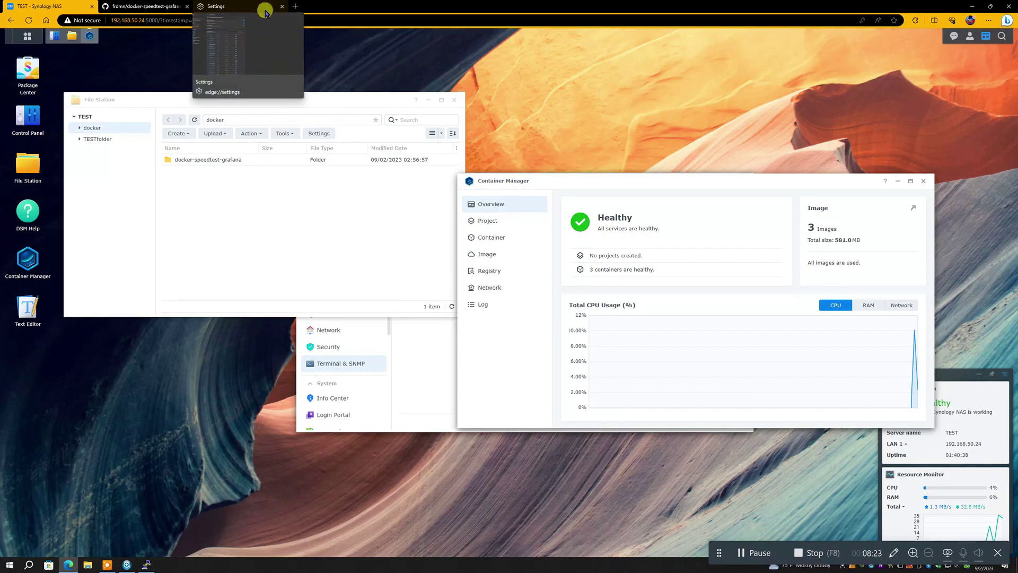
click(281, 7)
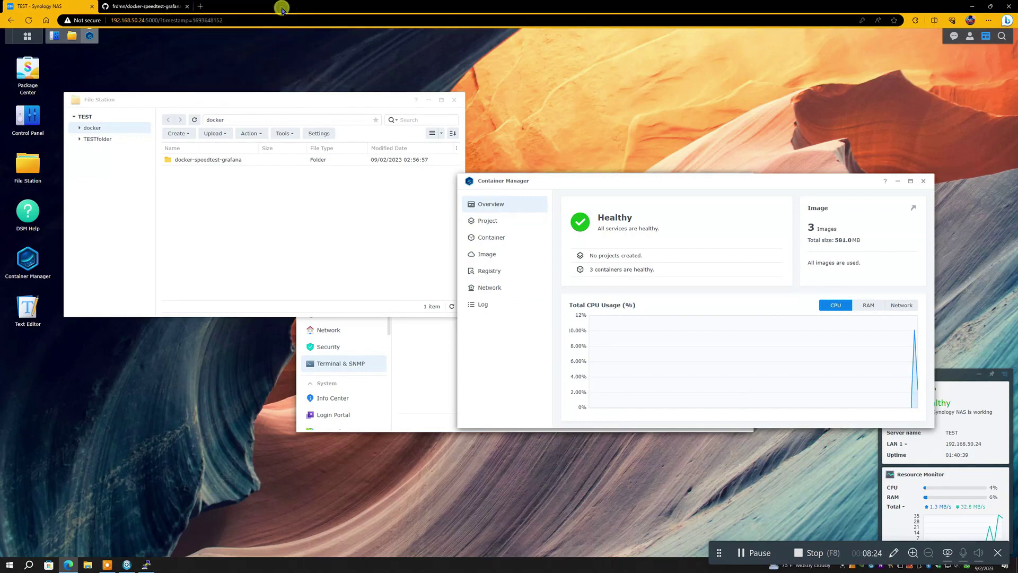
Step: Load 192.168.50.24:3000 in a new tab to view the Grafana Speedtest results dashboard
click(200, 7)
click(196, 20)
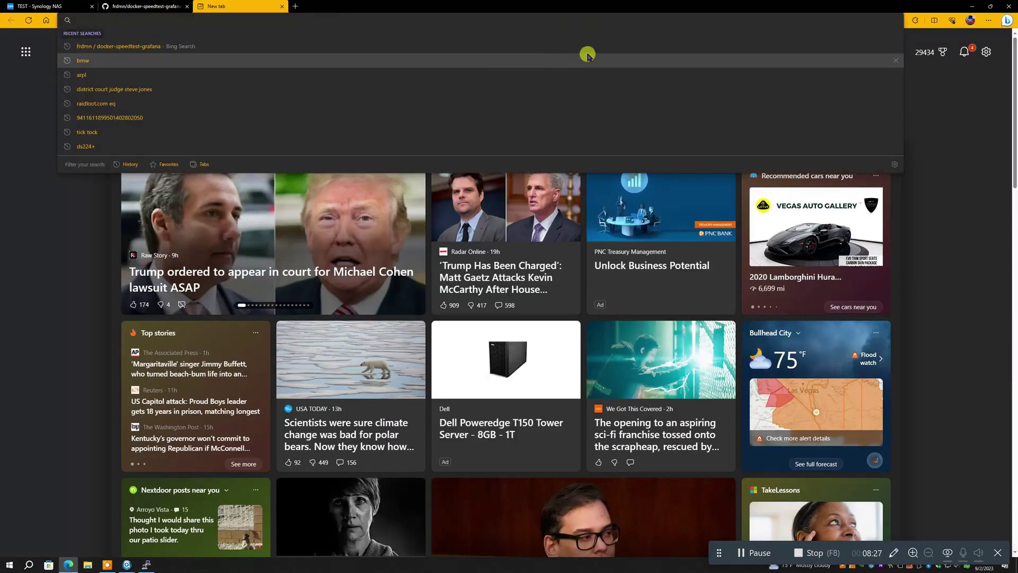
text(192)
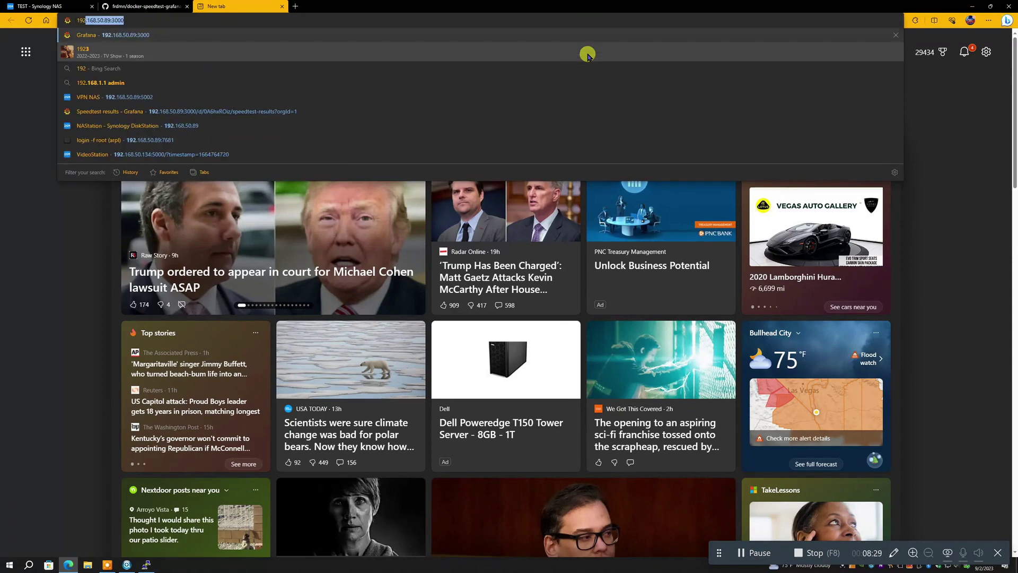
text(.168)
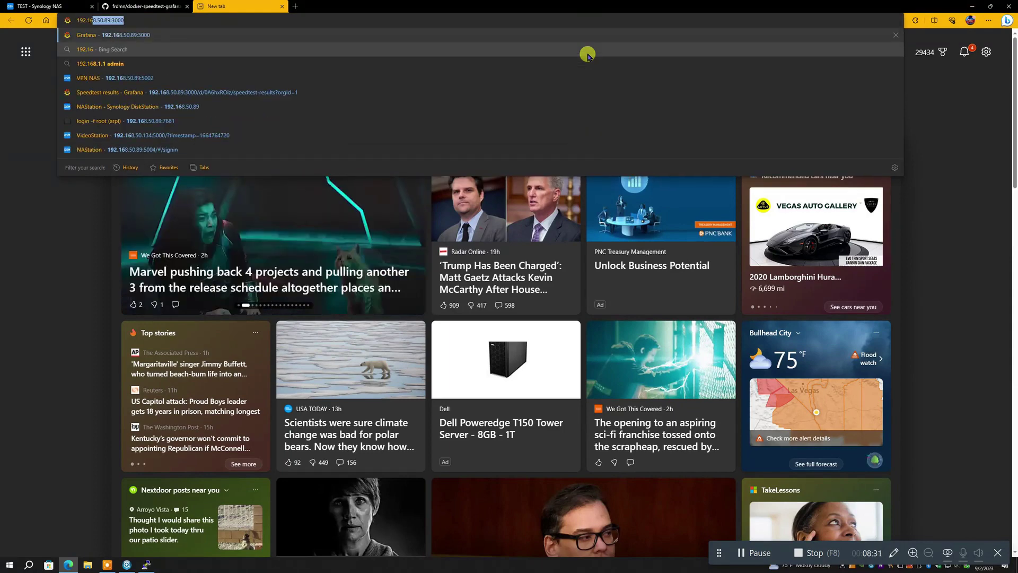
text(.50.)
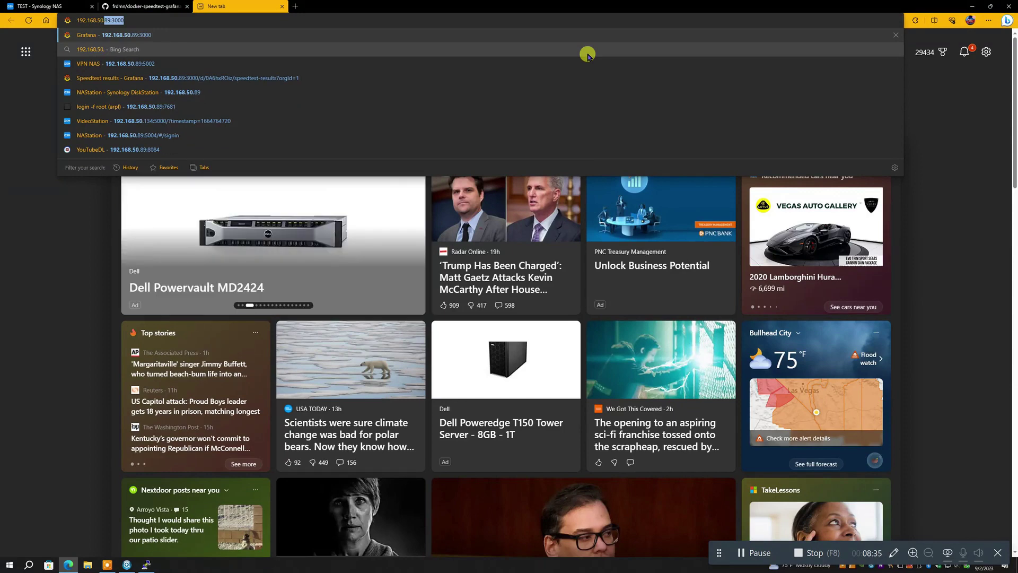
text(24)
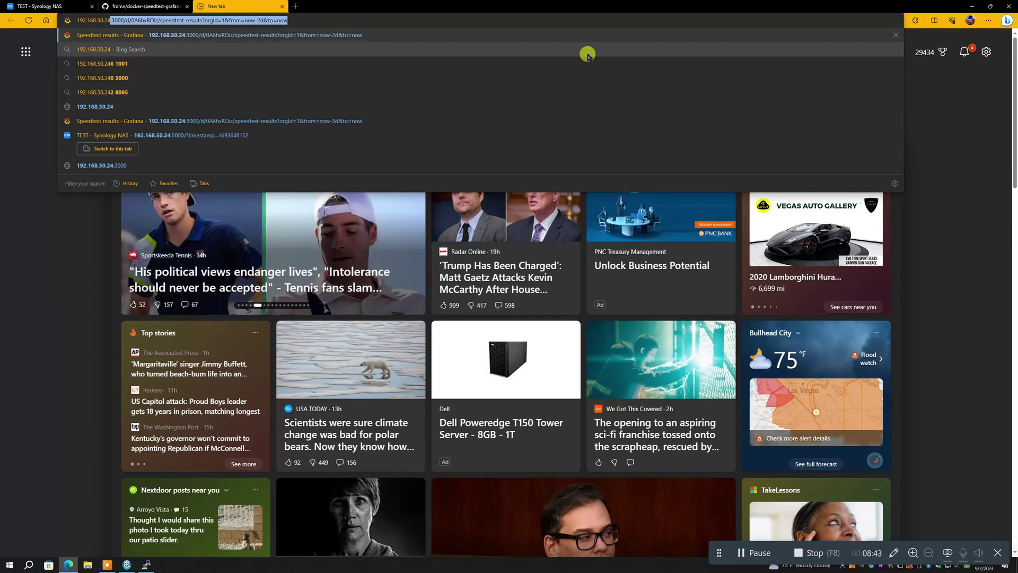
text(:)
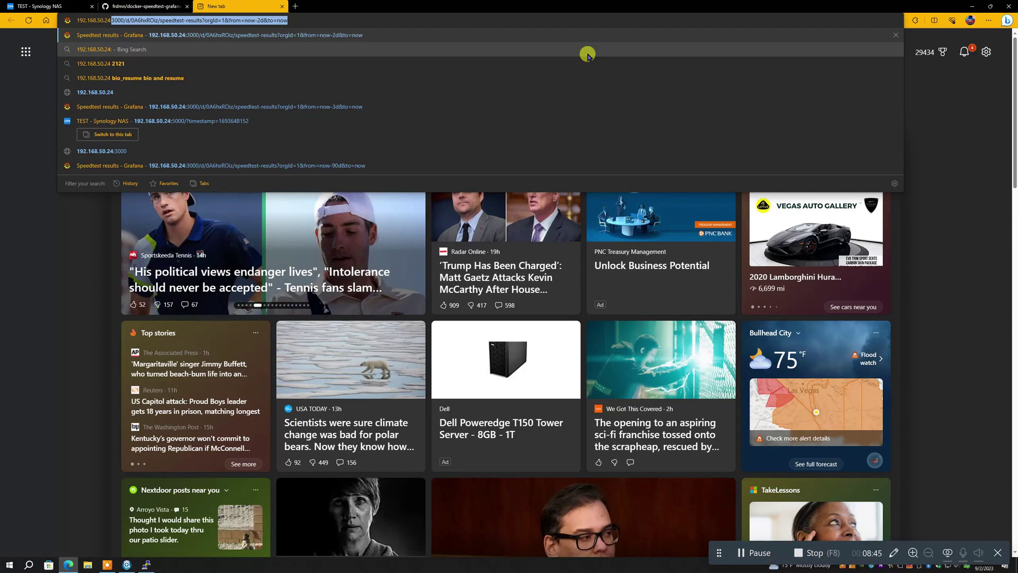
text(30)
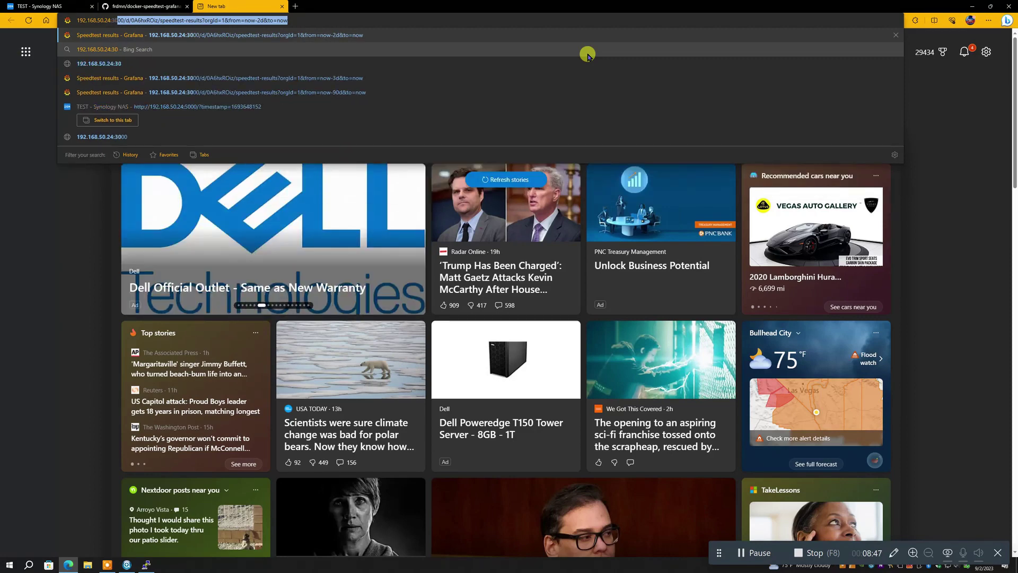
text(00)
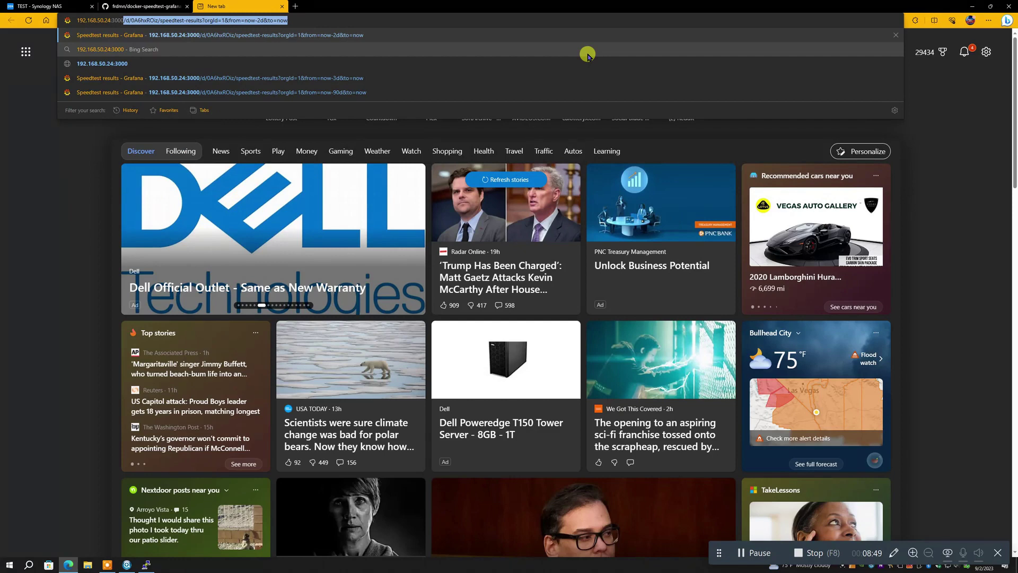
key(Return)
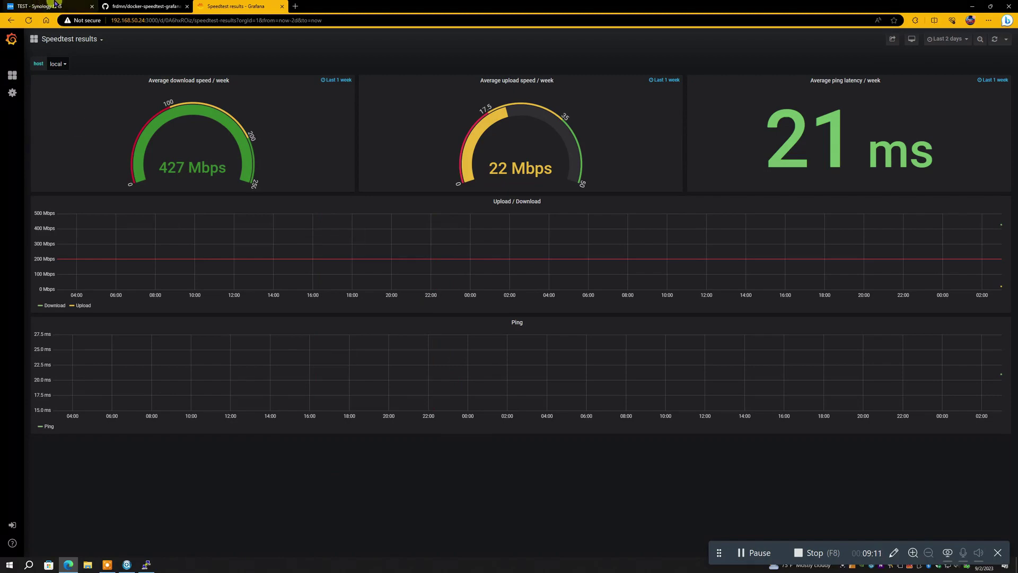
click(57, 5)
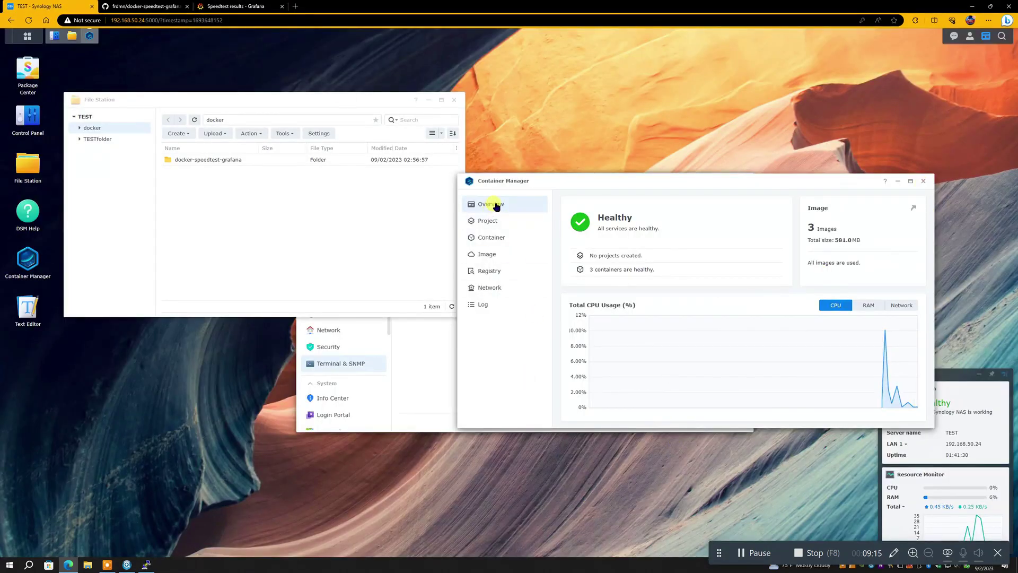
Step: Verify all three containers are up in the Container list, then close File Station and Container Manager
click(492, 238)
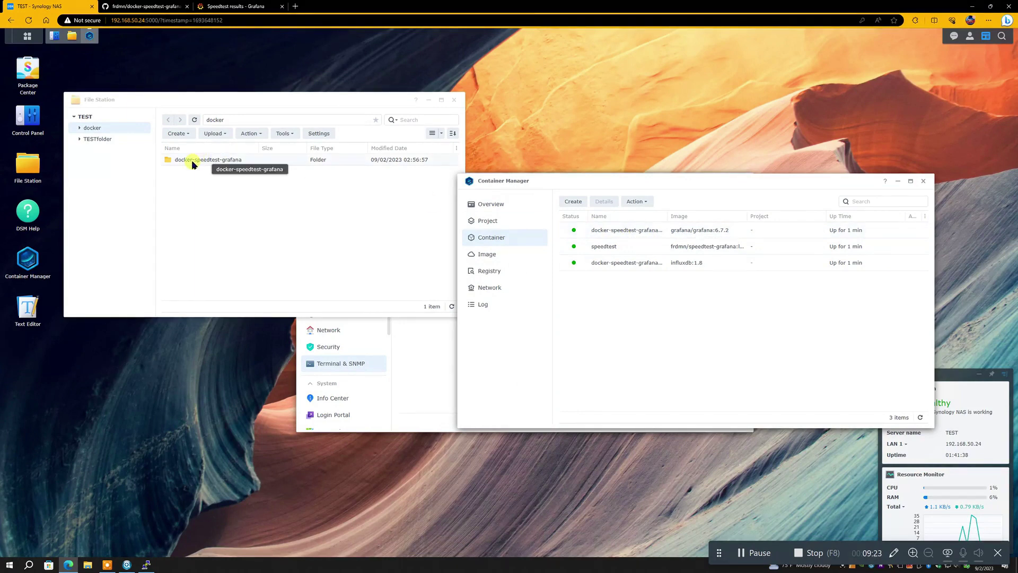
click(454, 99)
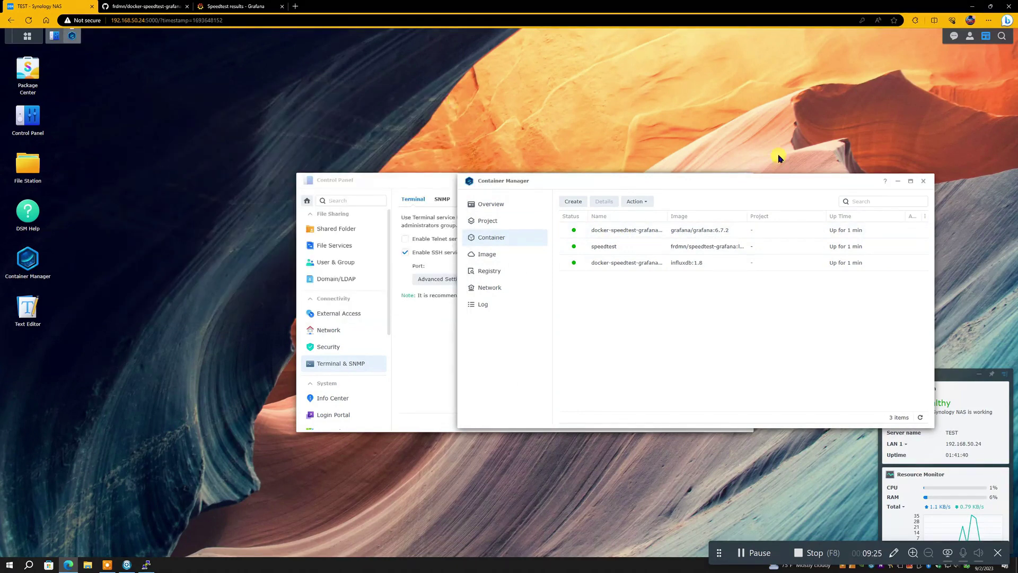
click(922, 181)
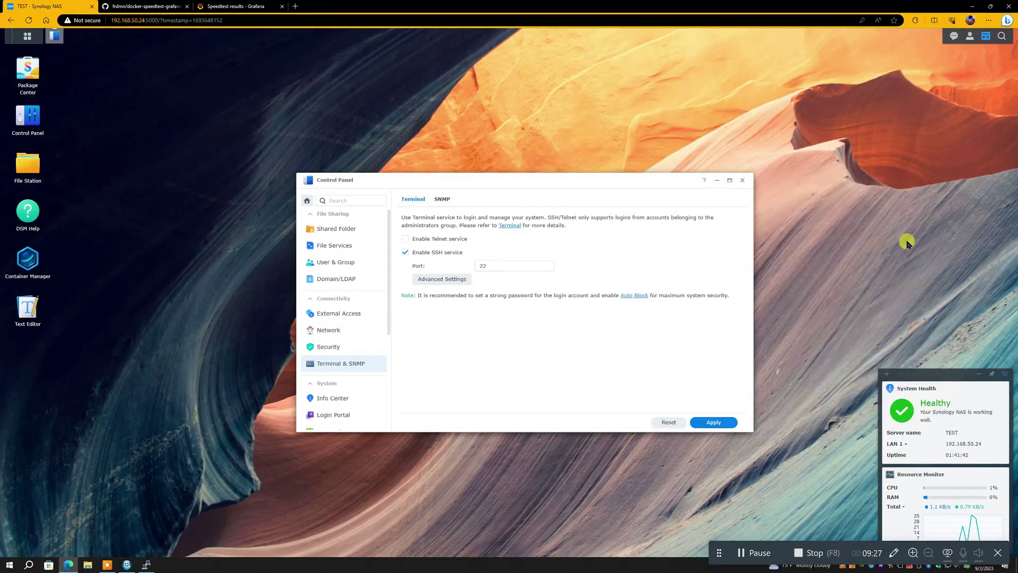